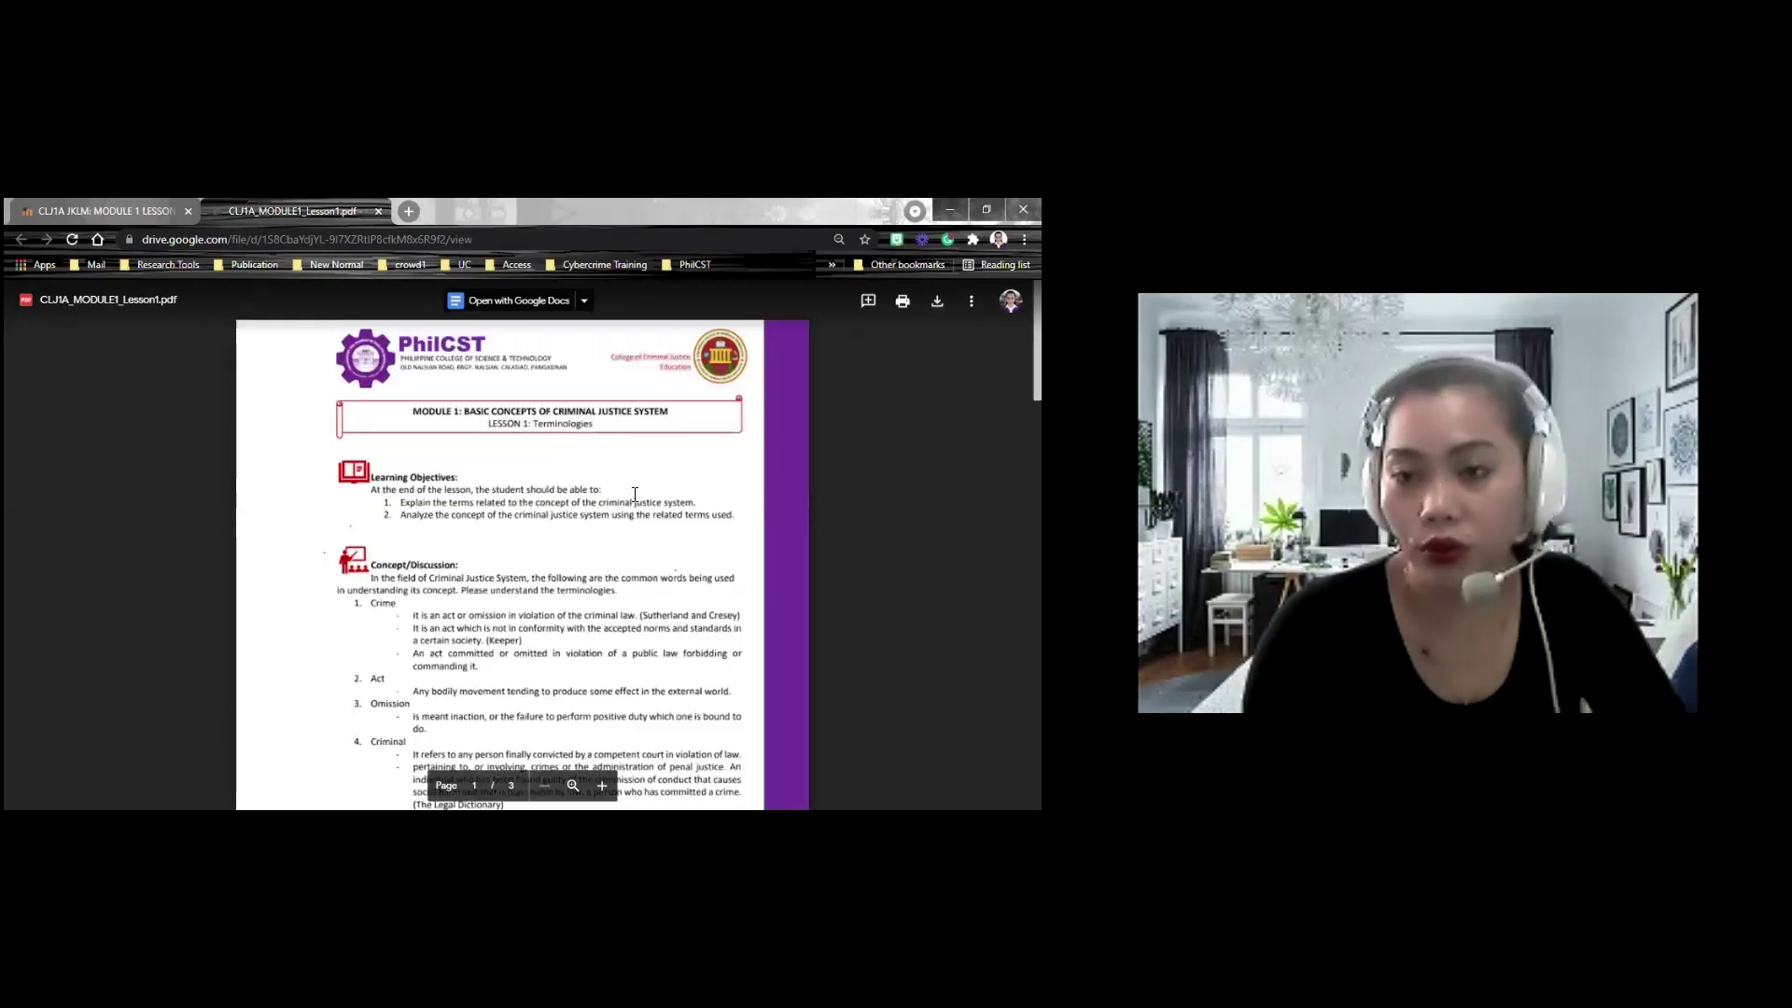
Step: Look through the terminologies in the Module 1 Lesson 1 lecture notes PDF, return to its beginning, and close the document
scroll(635, 494, down, 5)
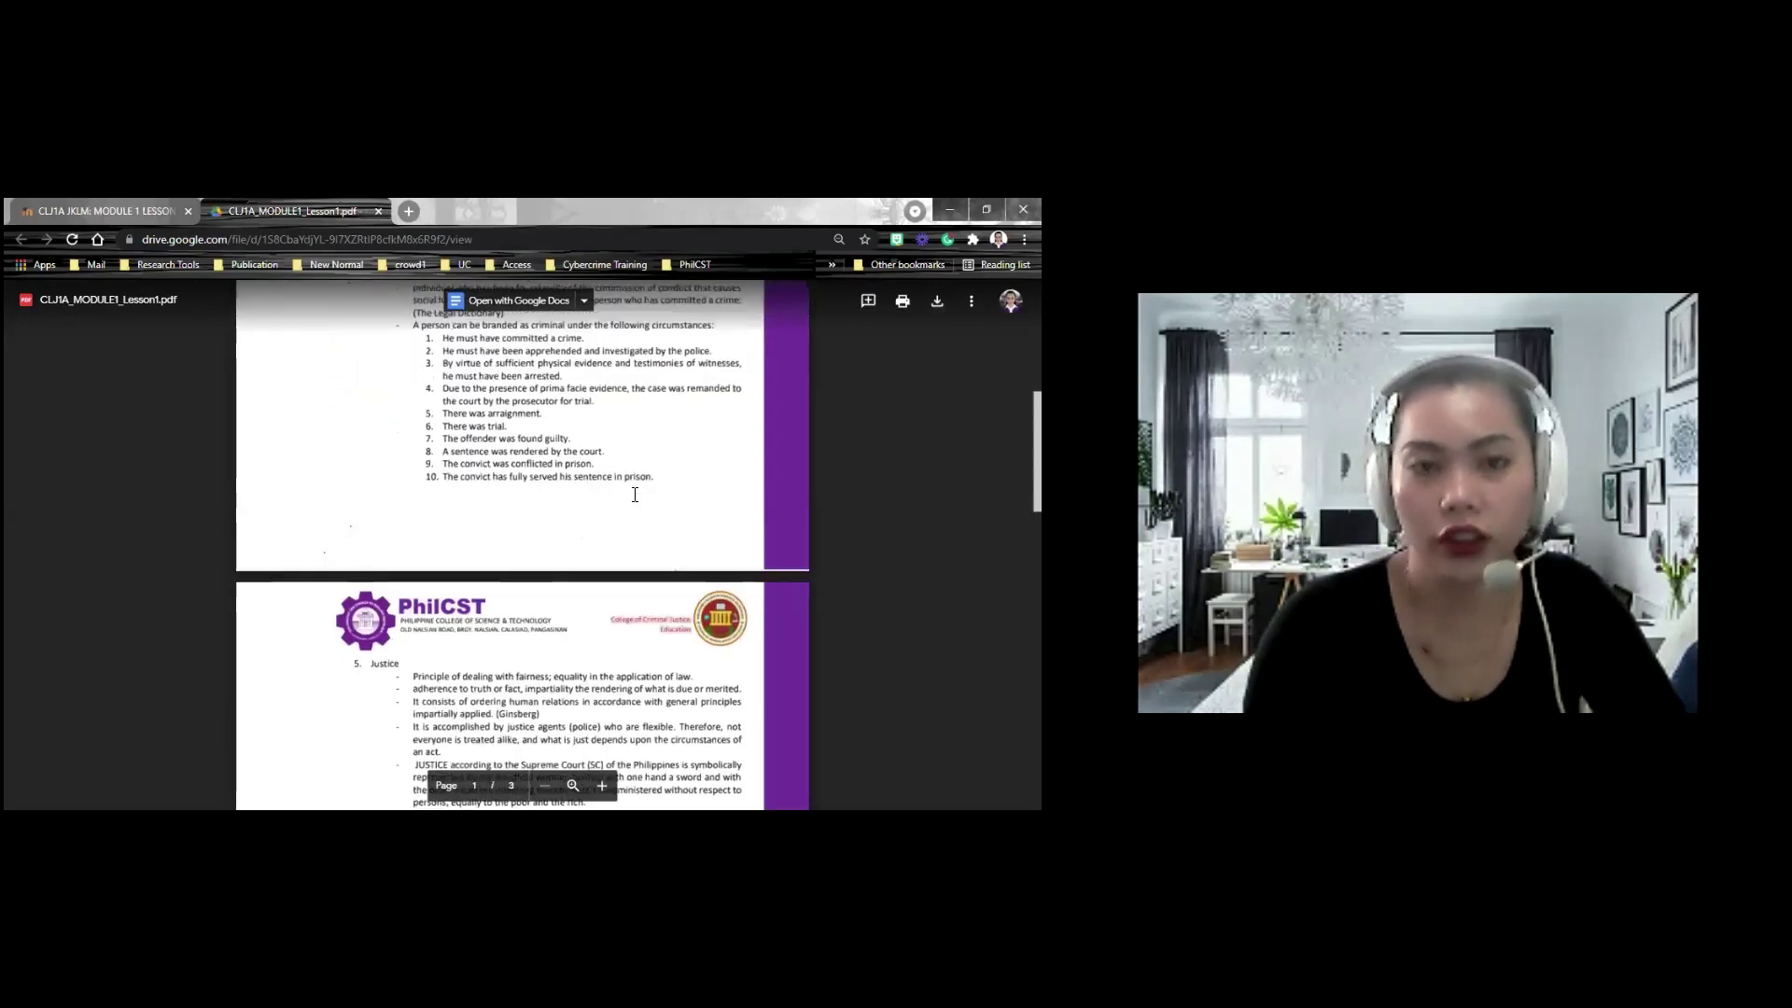
scroll(635, 495, down, 2)
scroll(572, 560, down, 5)
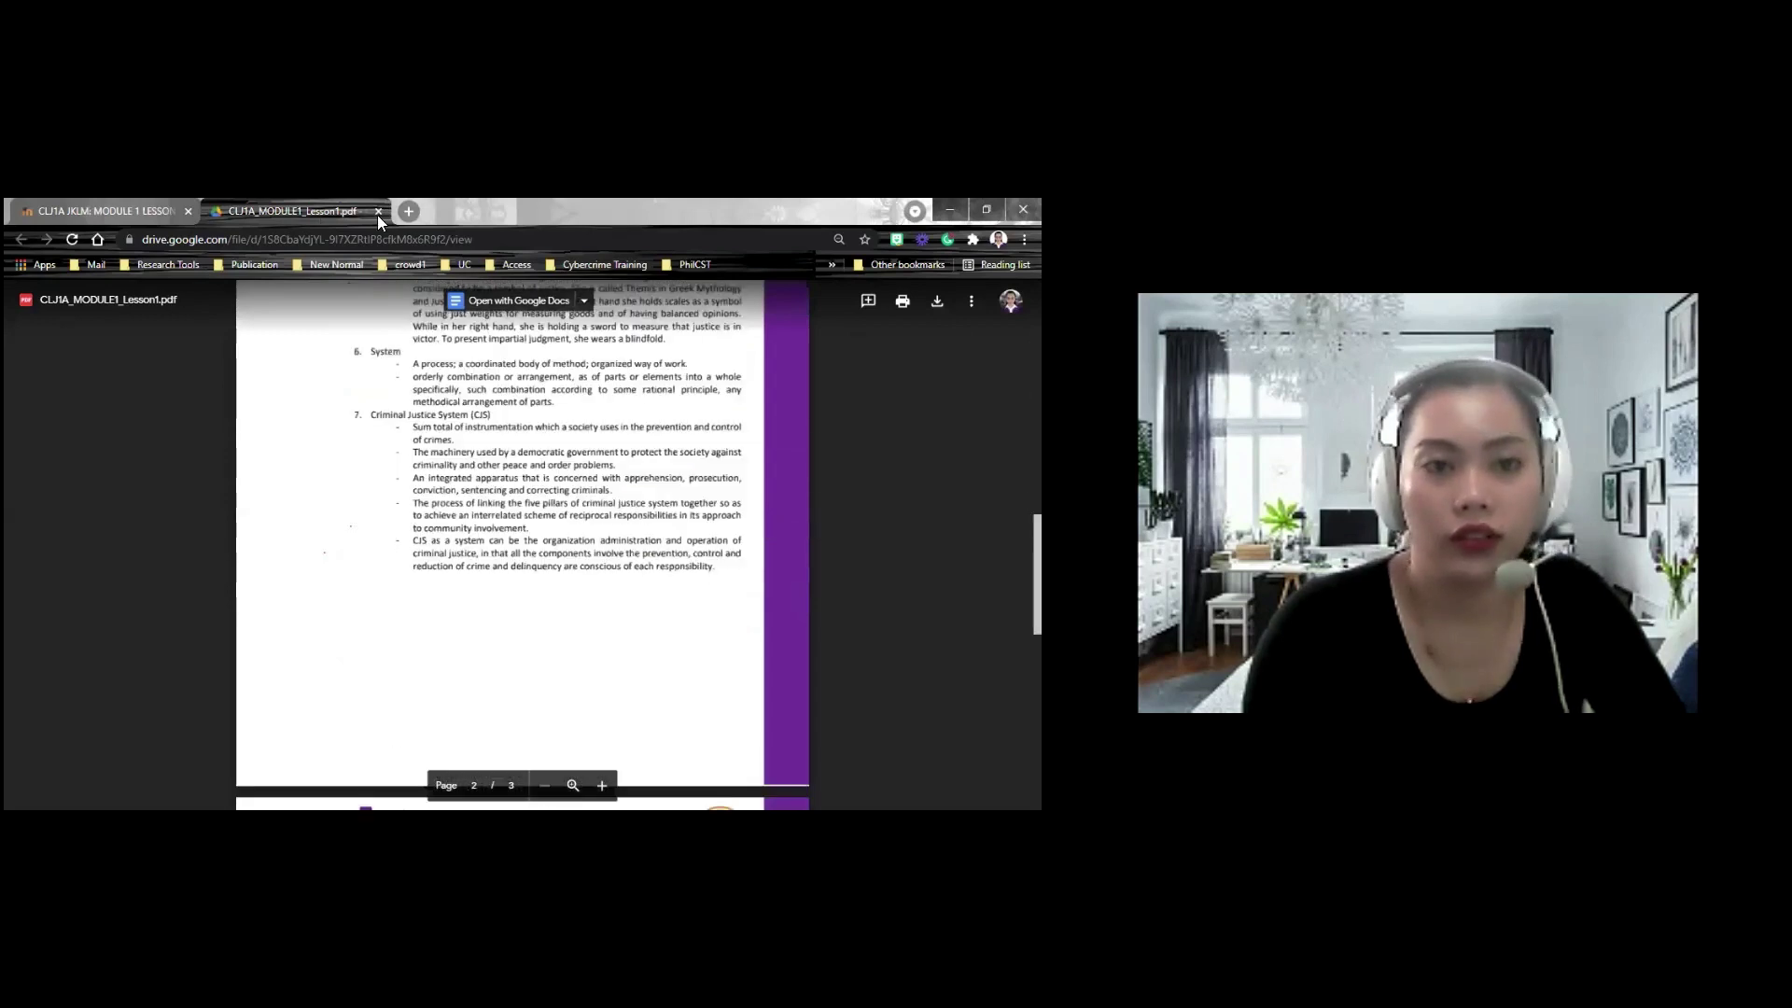
scroll(572, 560, down, 5)
scroll(573, 561, up, 5)
scroll(572, 560, down, 3)
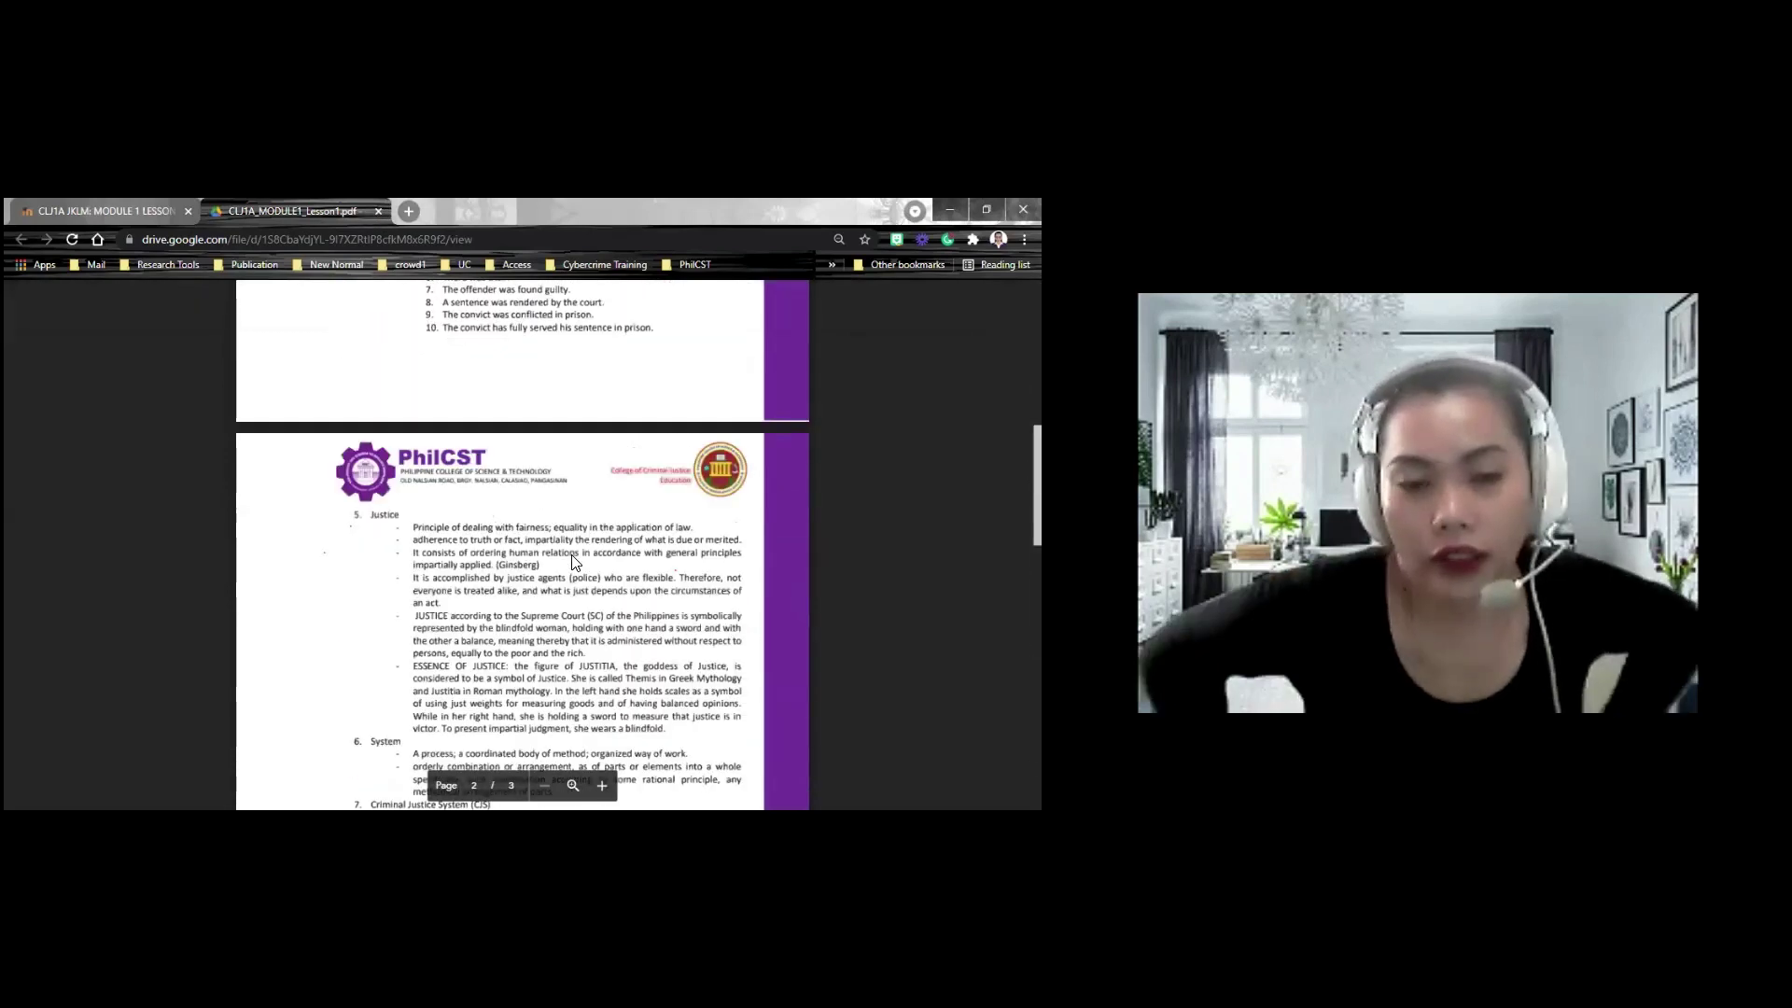
scroll(572, 560, up, 10)
scroll(572, 560, up, 10)
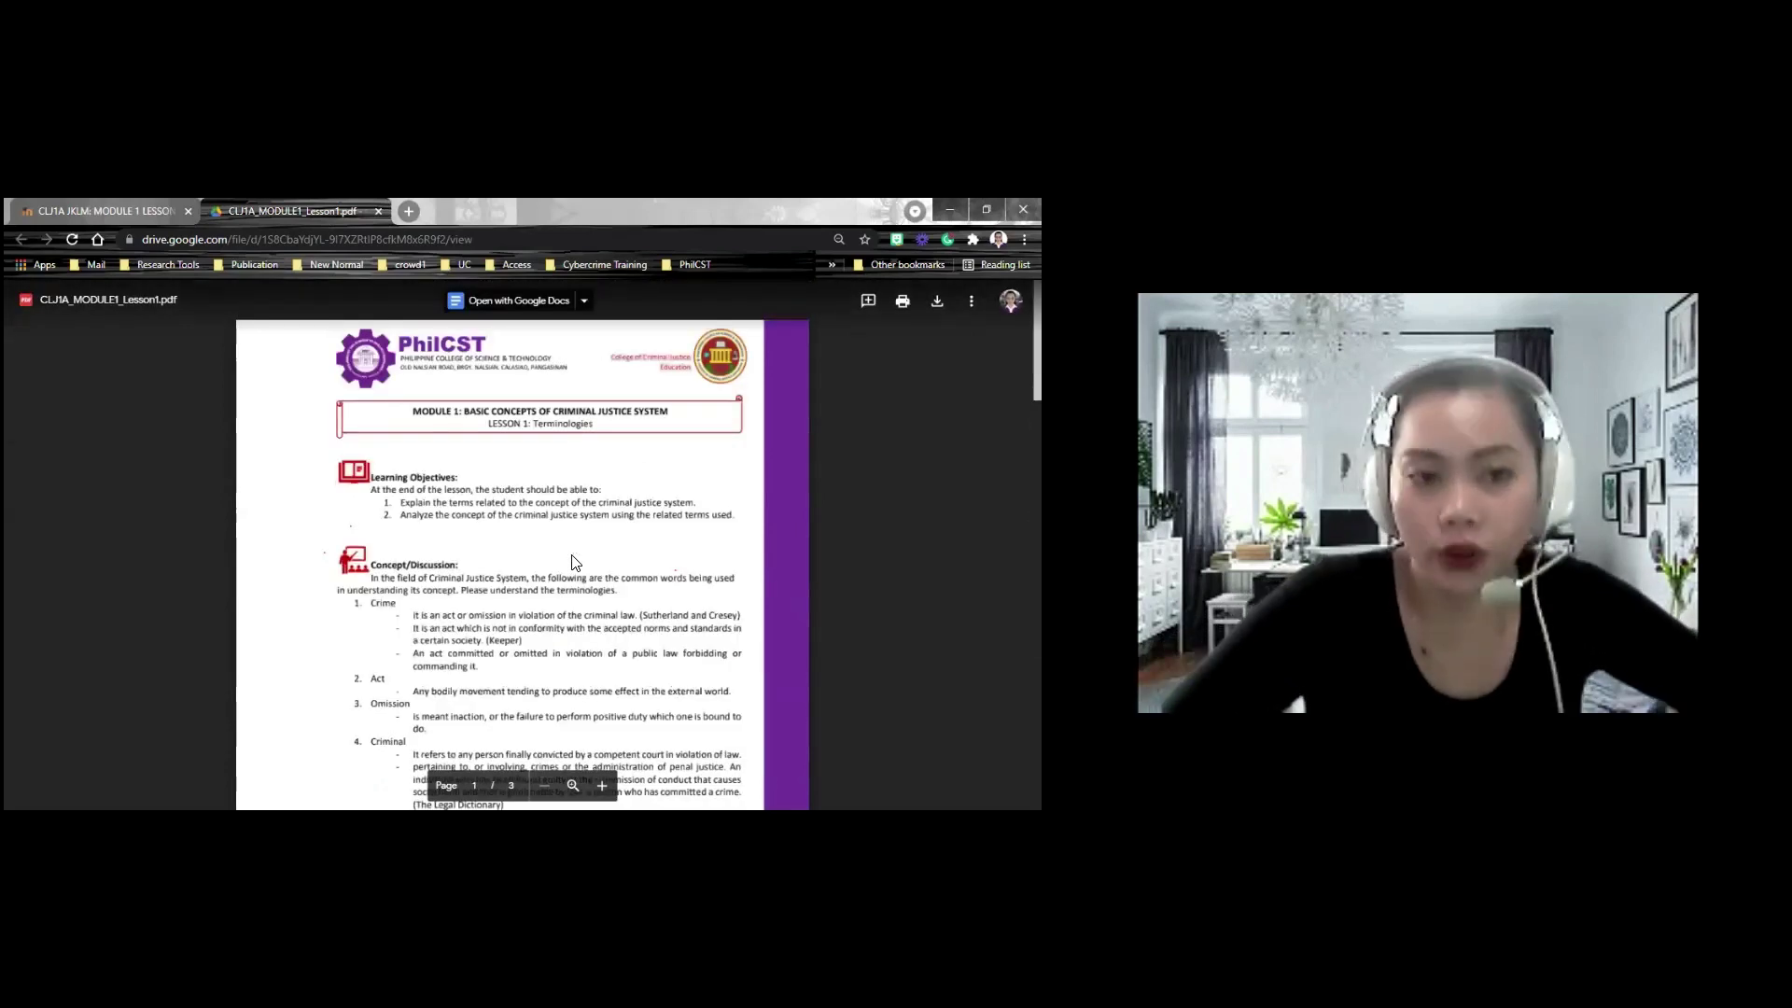
key(ctrl+w)
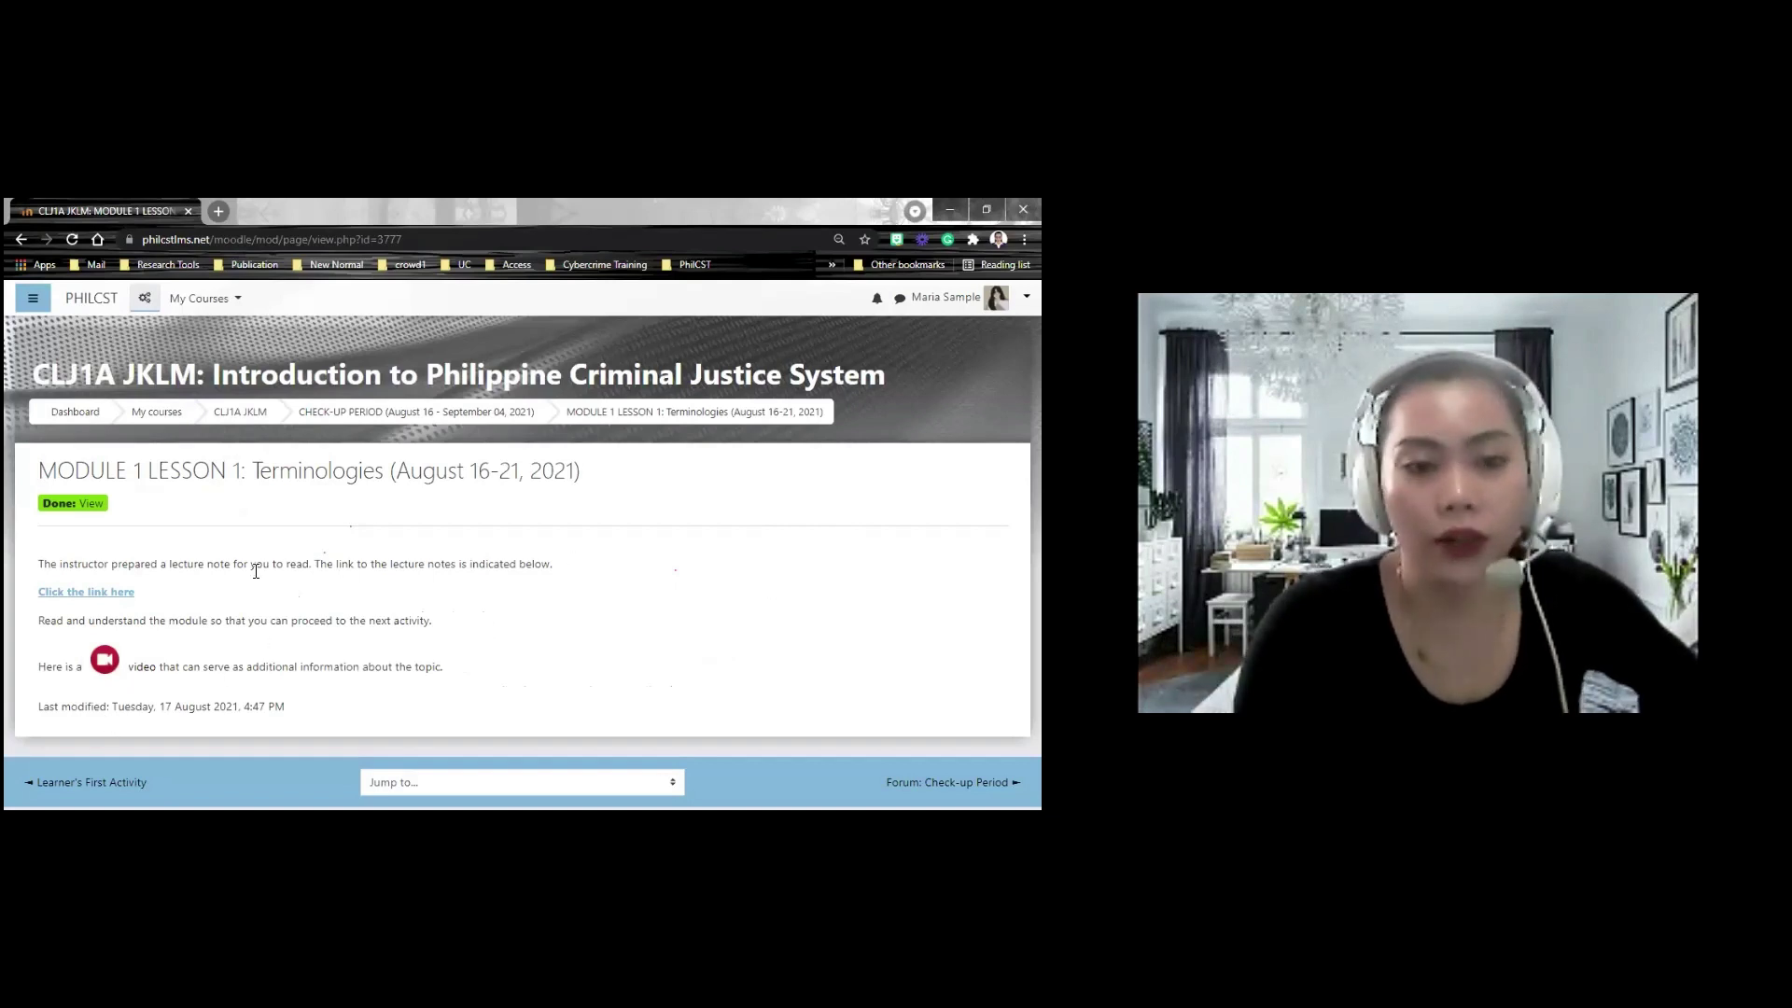
Step: Open the additional information video linked on the Module 1 Lesson 1 page, and close it
click(137, 664)
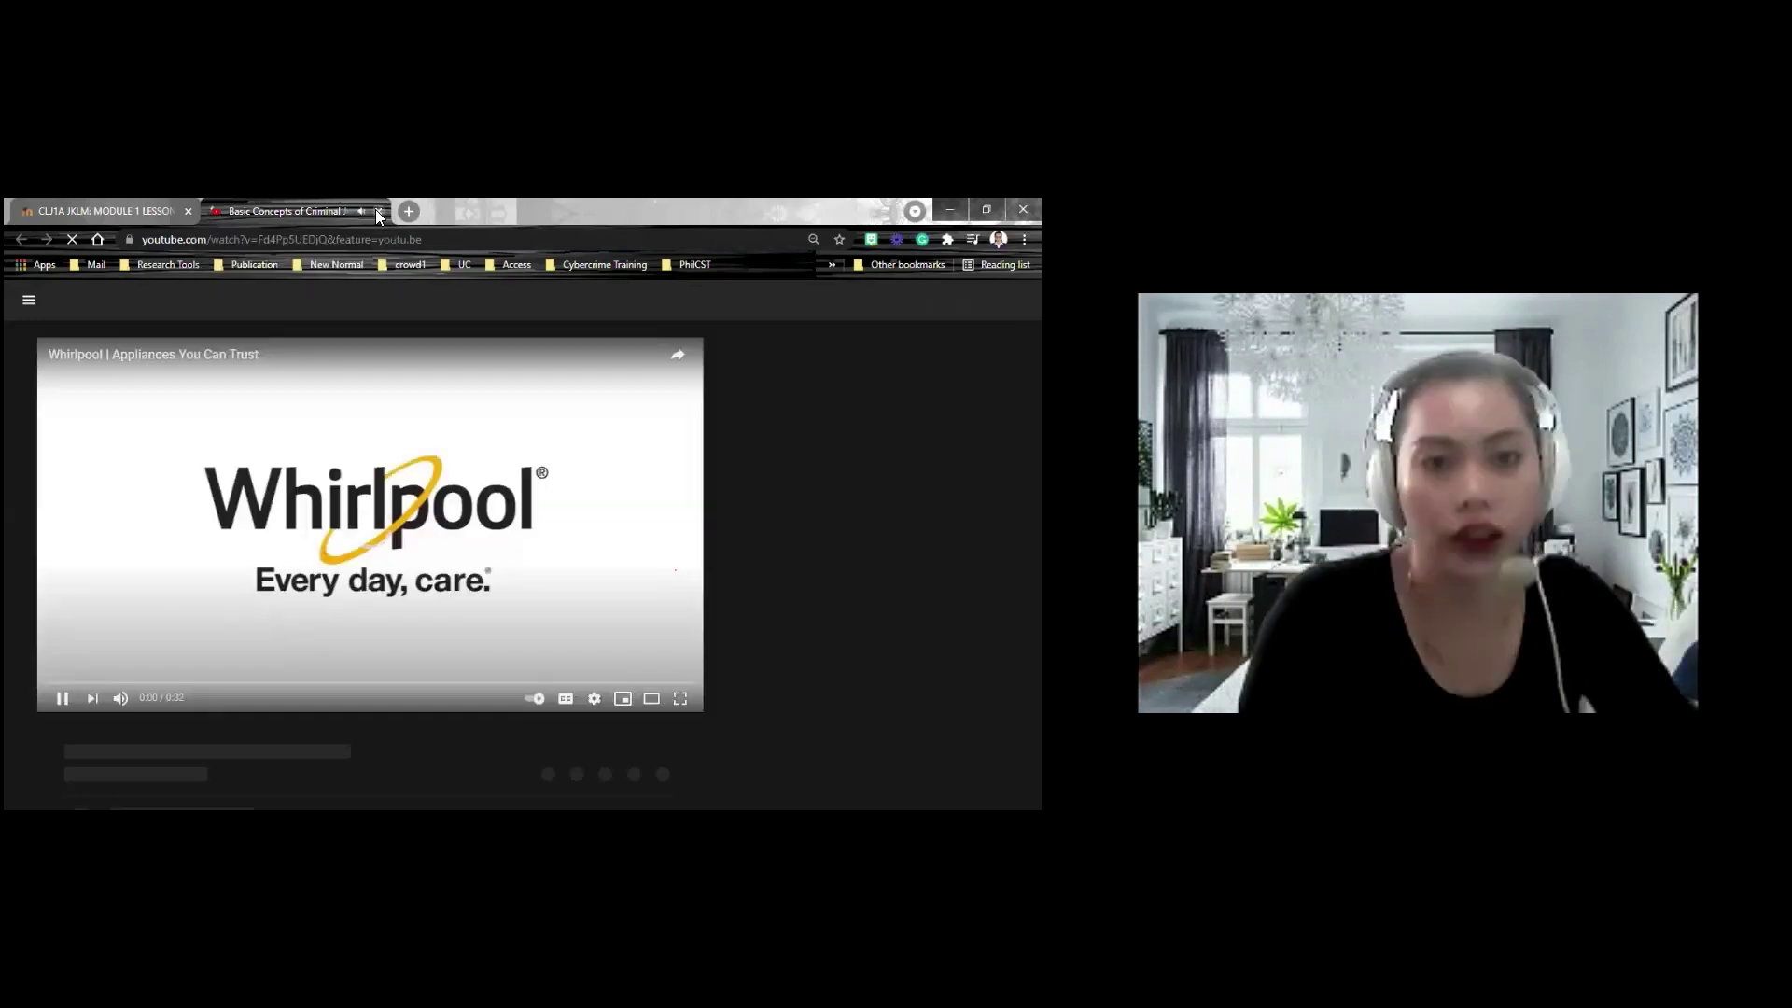
key(ctrl+w)
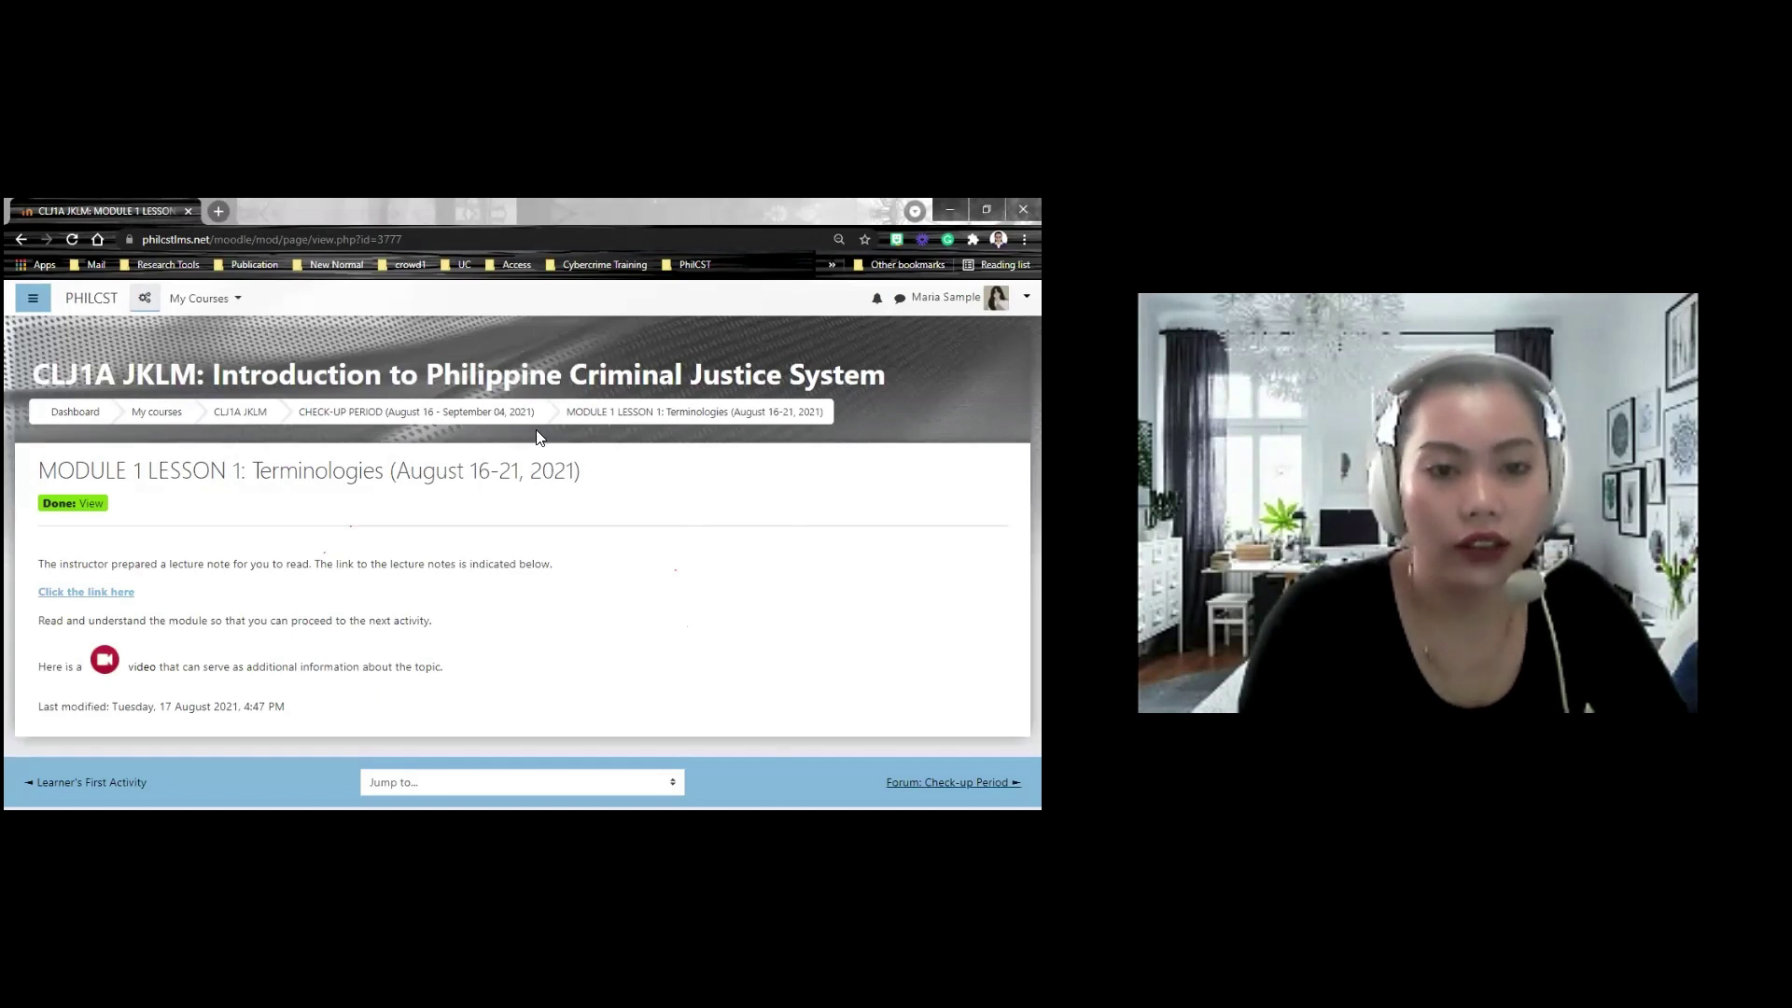
Step: Return to the course's CHECK-UP PERIOD section, reload it, and open Quiz for Module 1 (Sample)
click(444, 412)
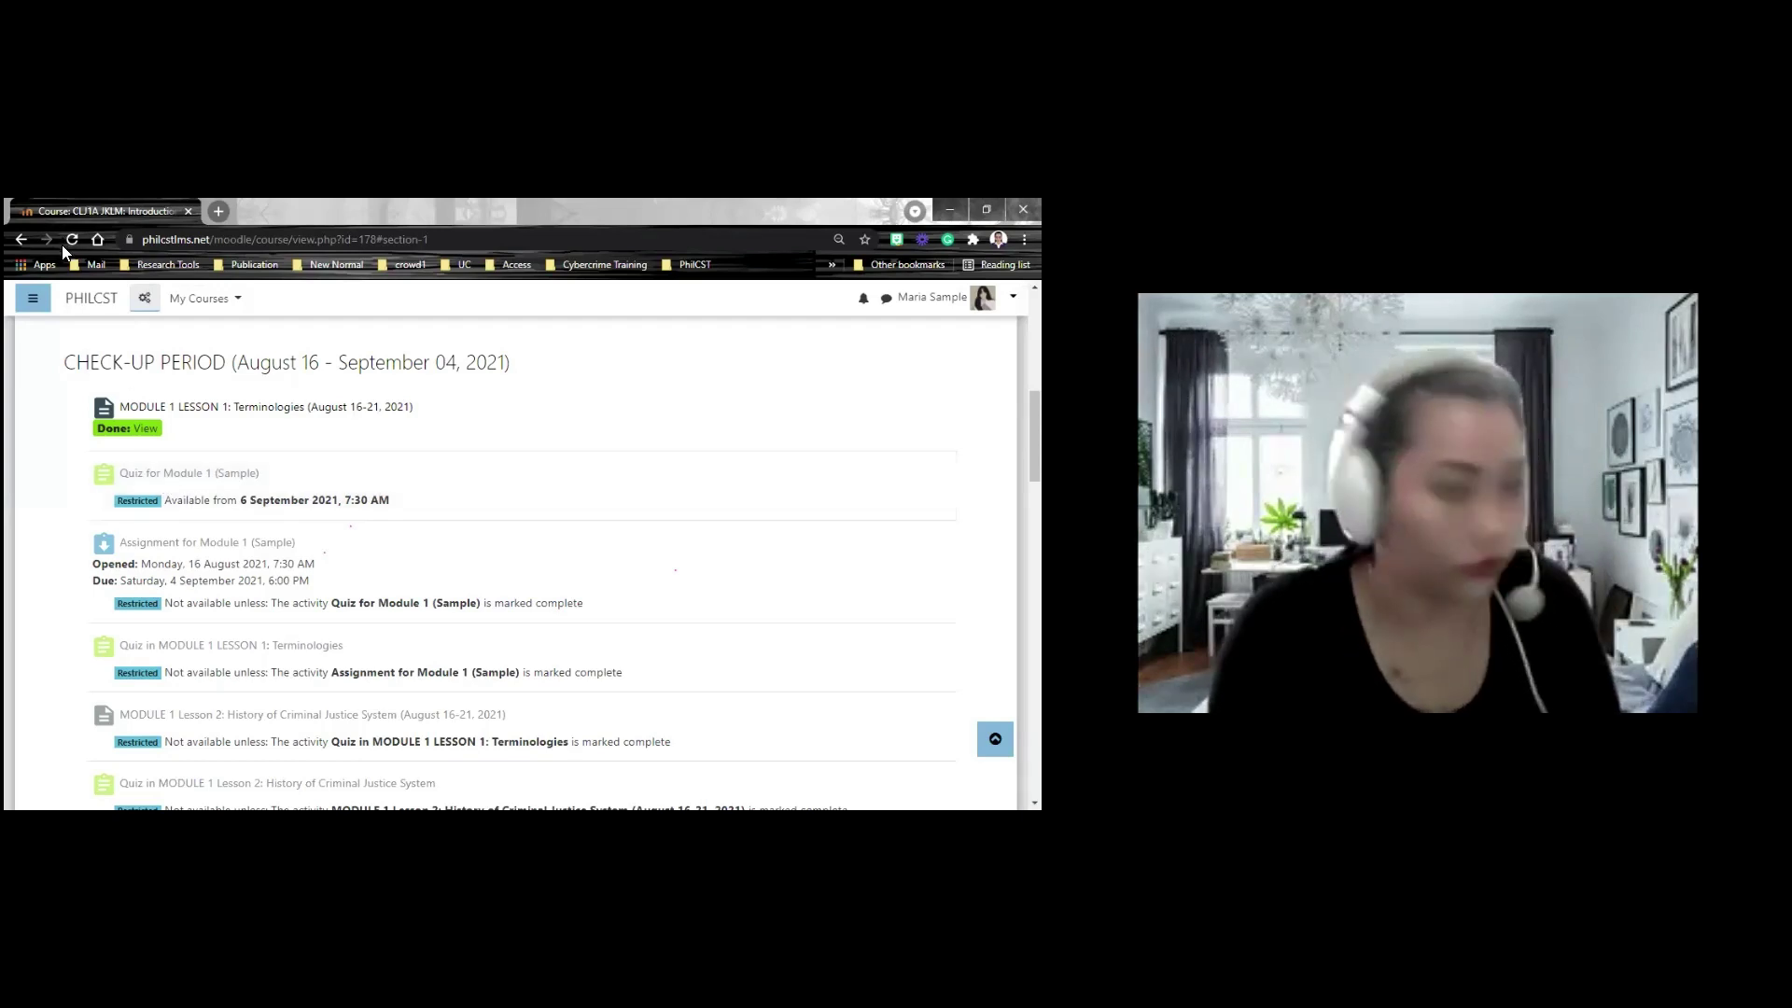
key(F5)
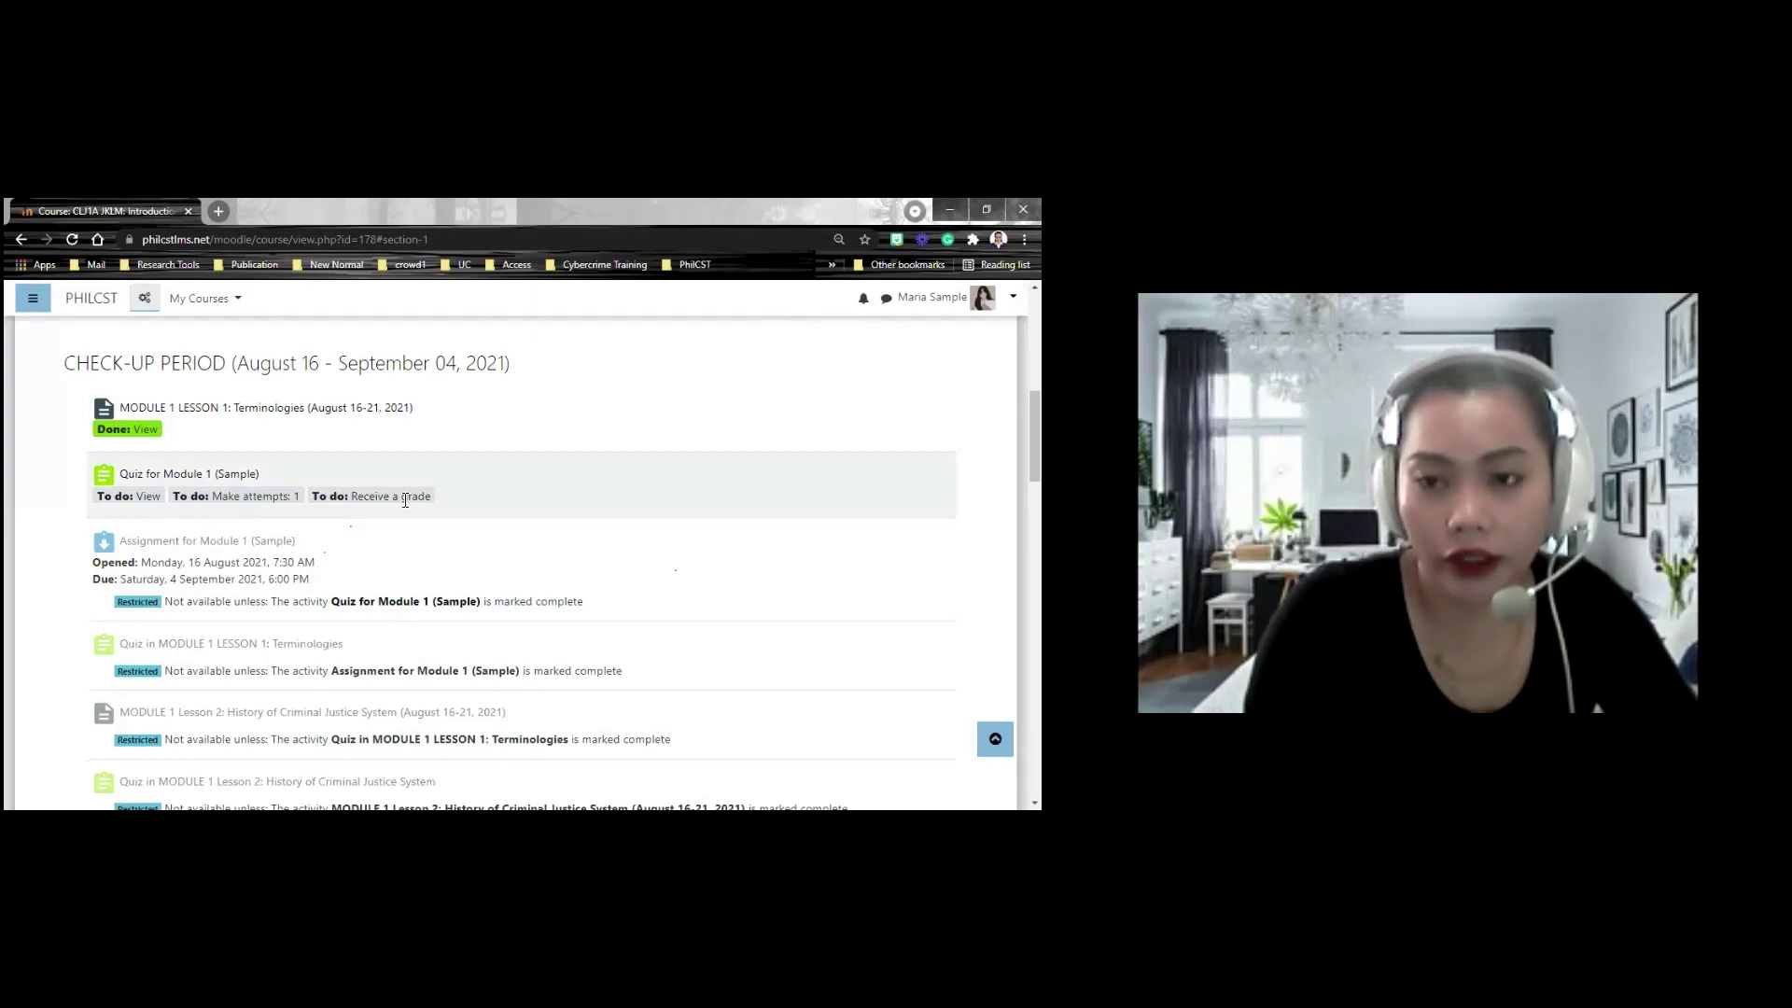
click(246, 480)
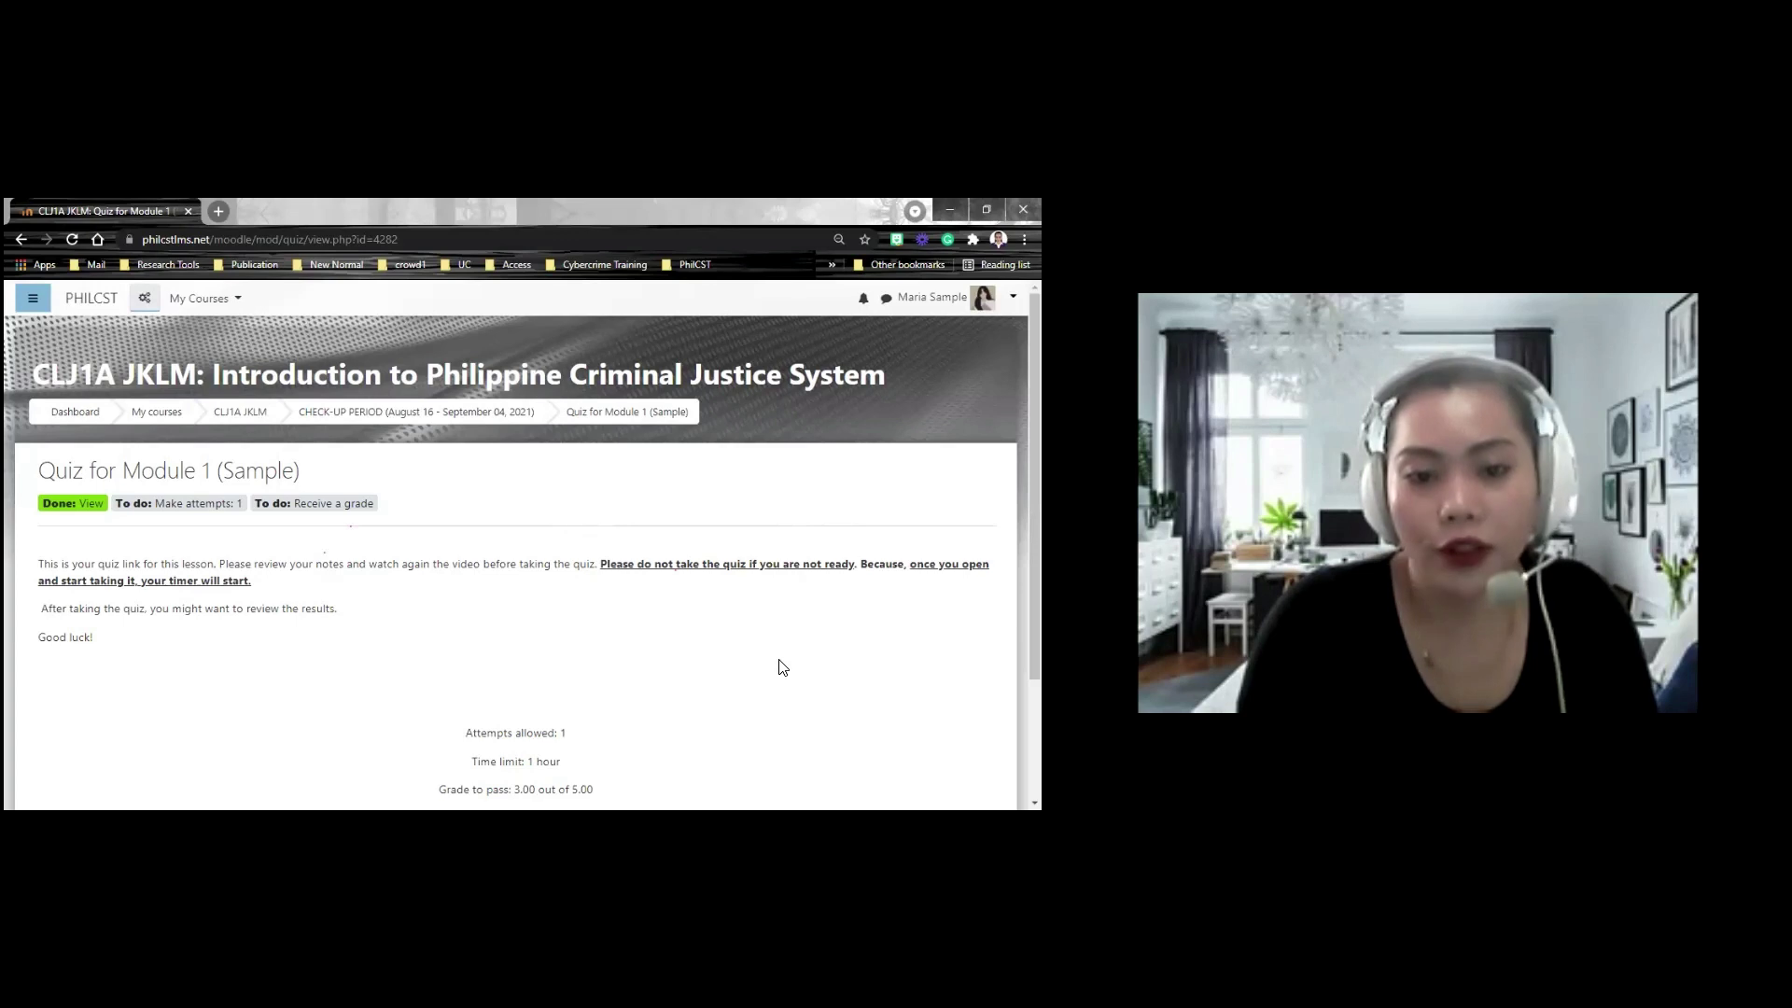
Step: Start an attempt at the sample quiz, accepting its 1-hour time limit
scroll(715, 664, down, 2)
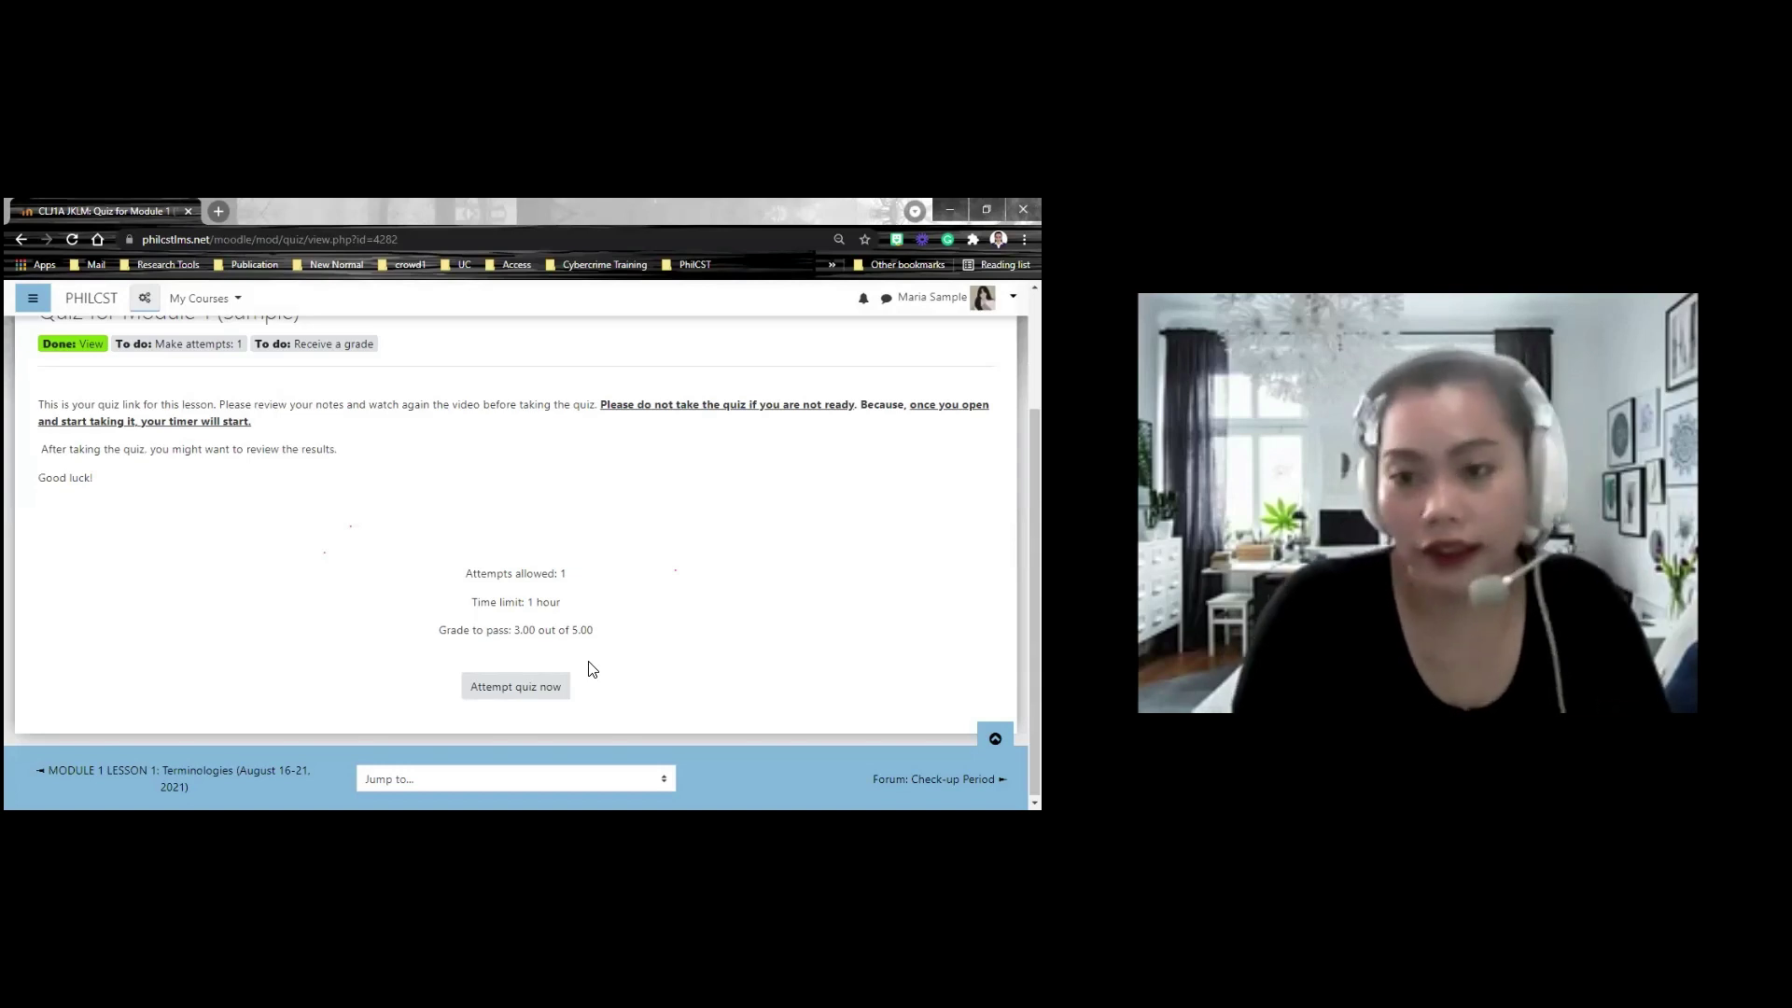
scroll(653, 560, down, 1)
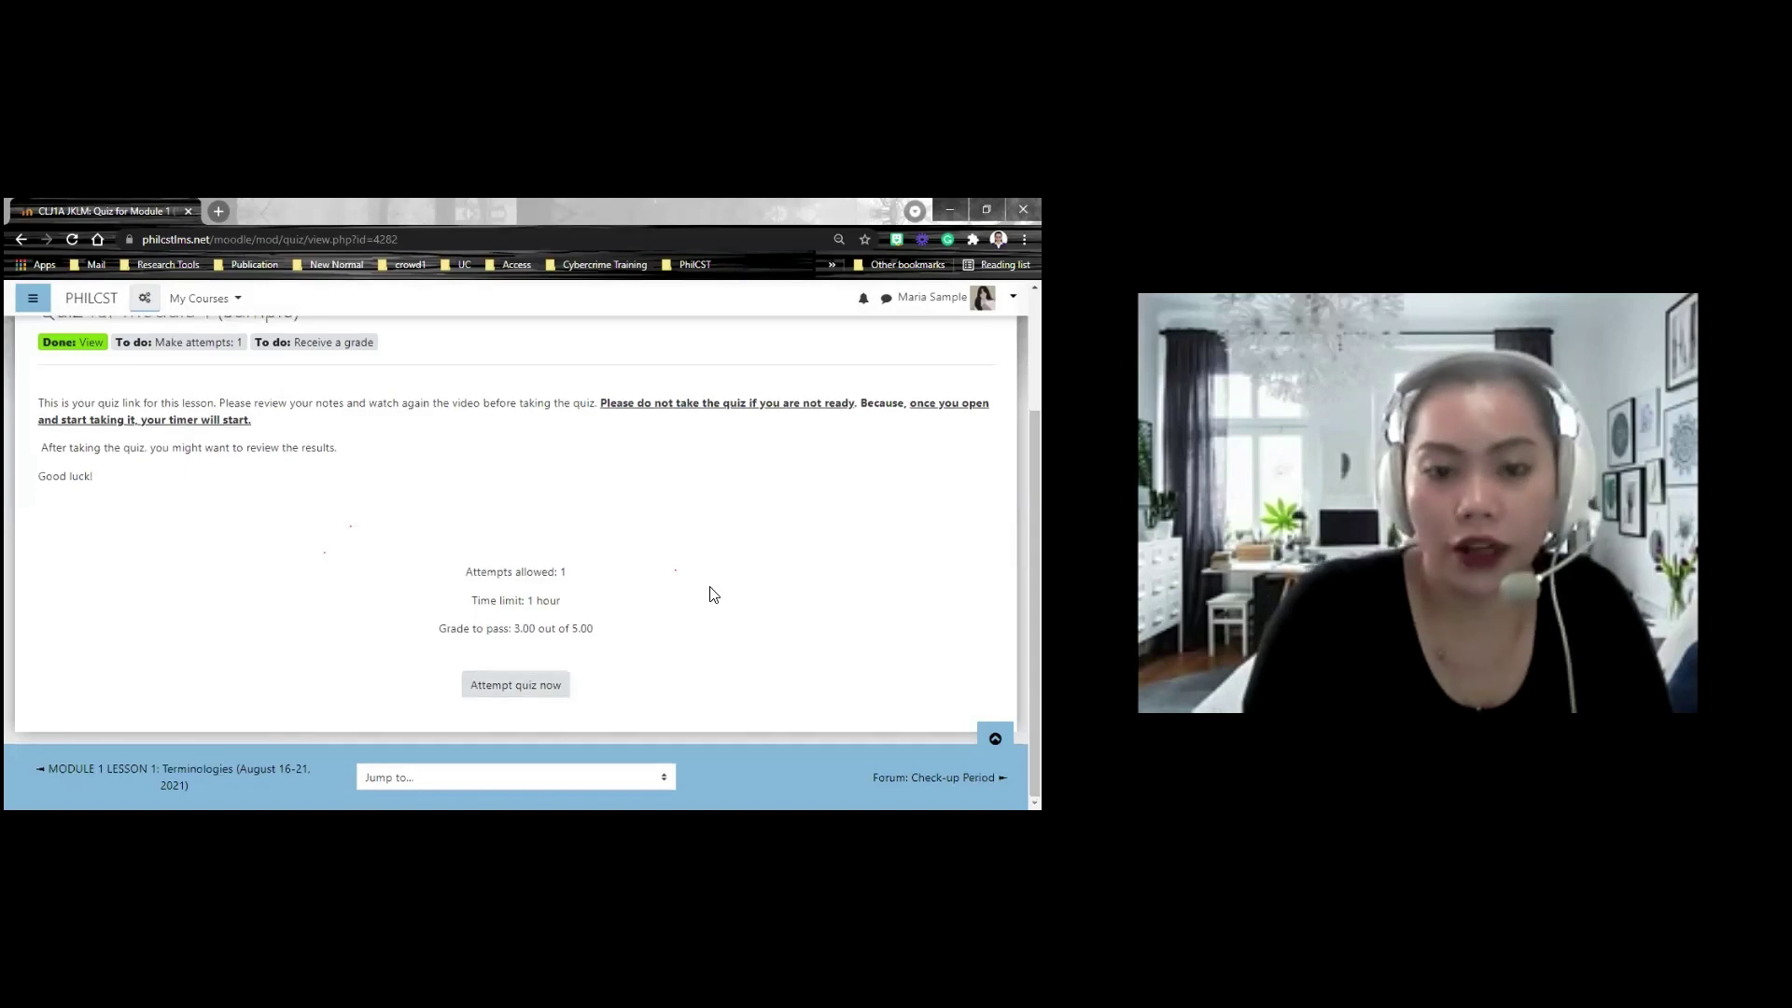
click(509, 691)
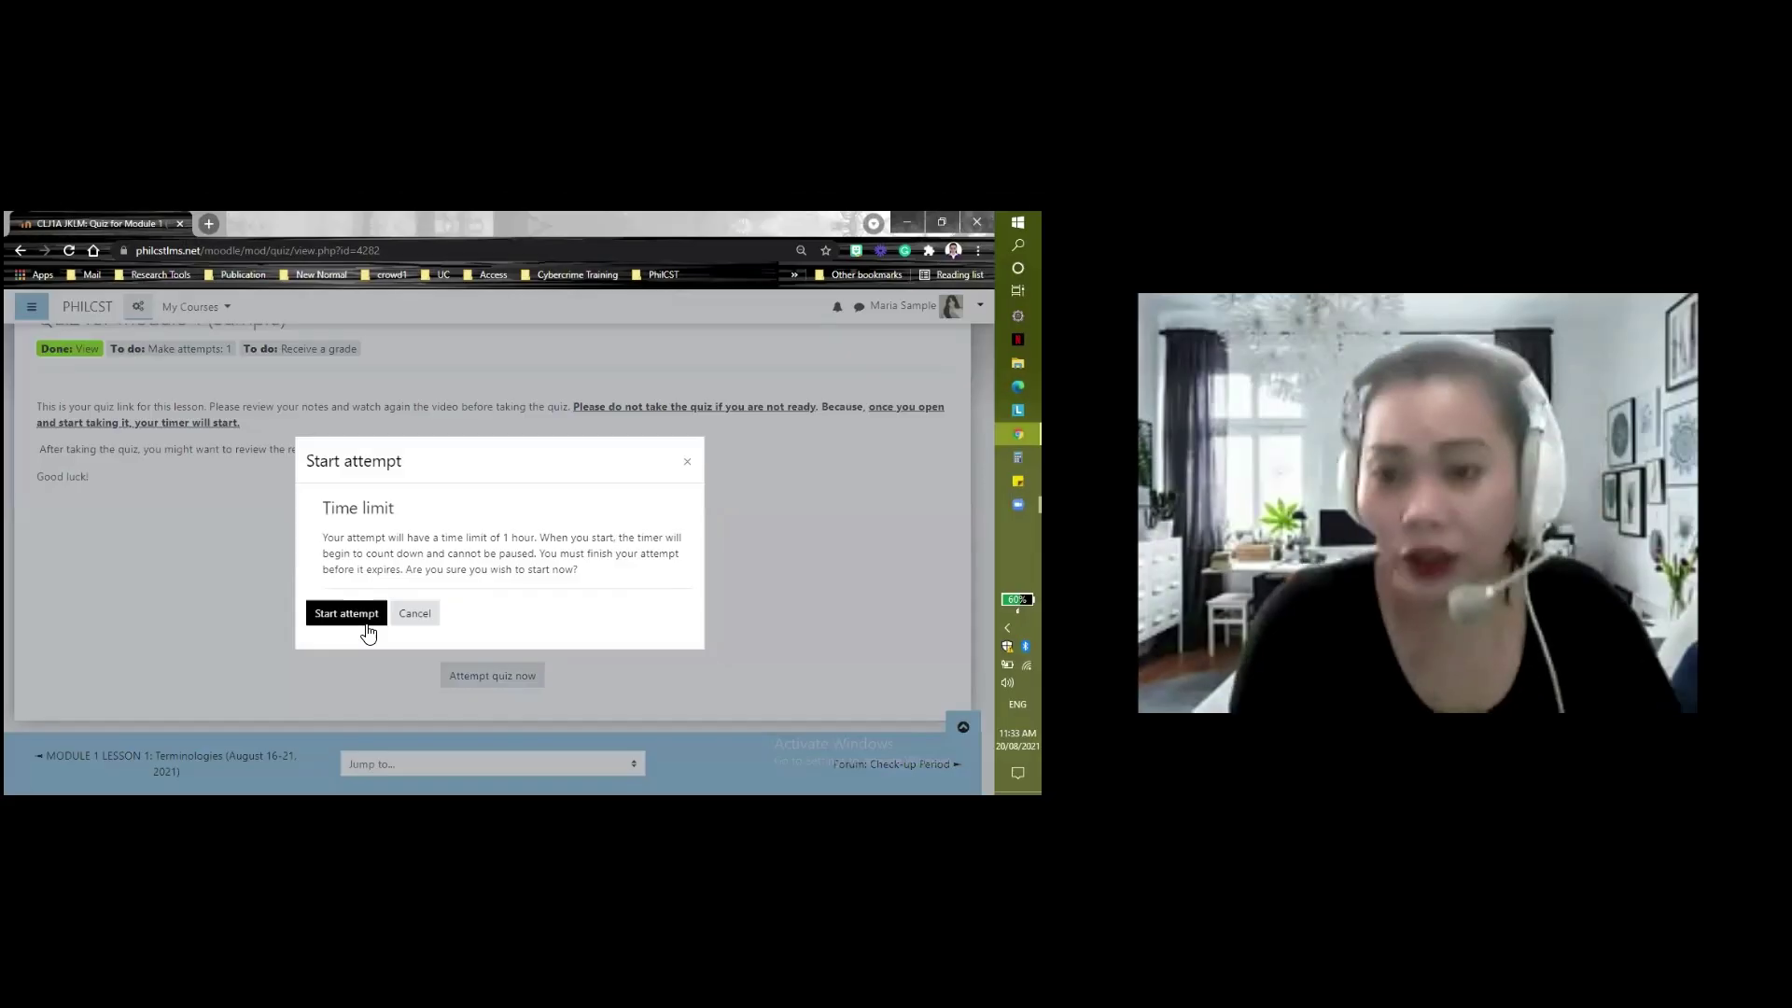
click(366, 624)
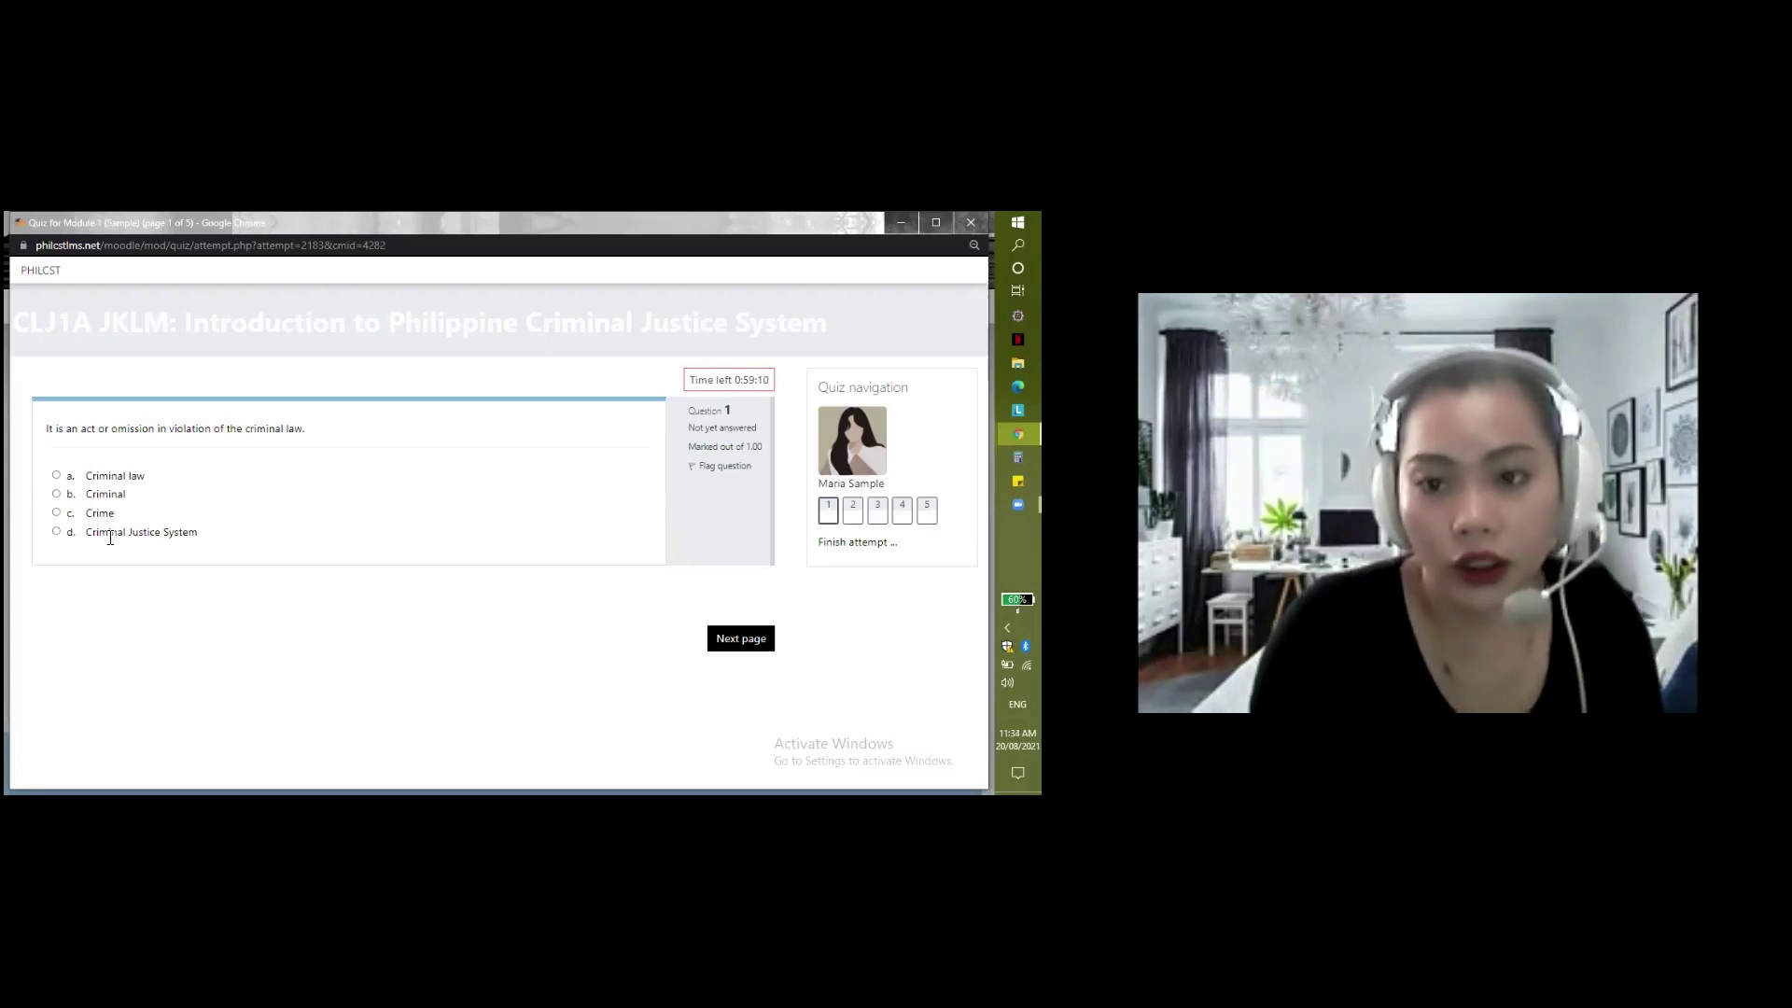
click(56, 513)
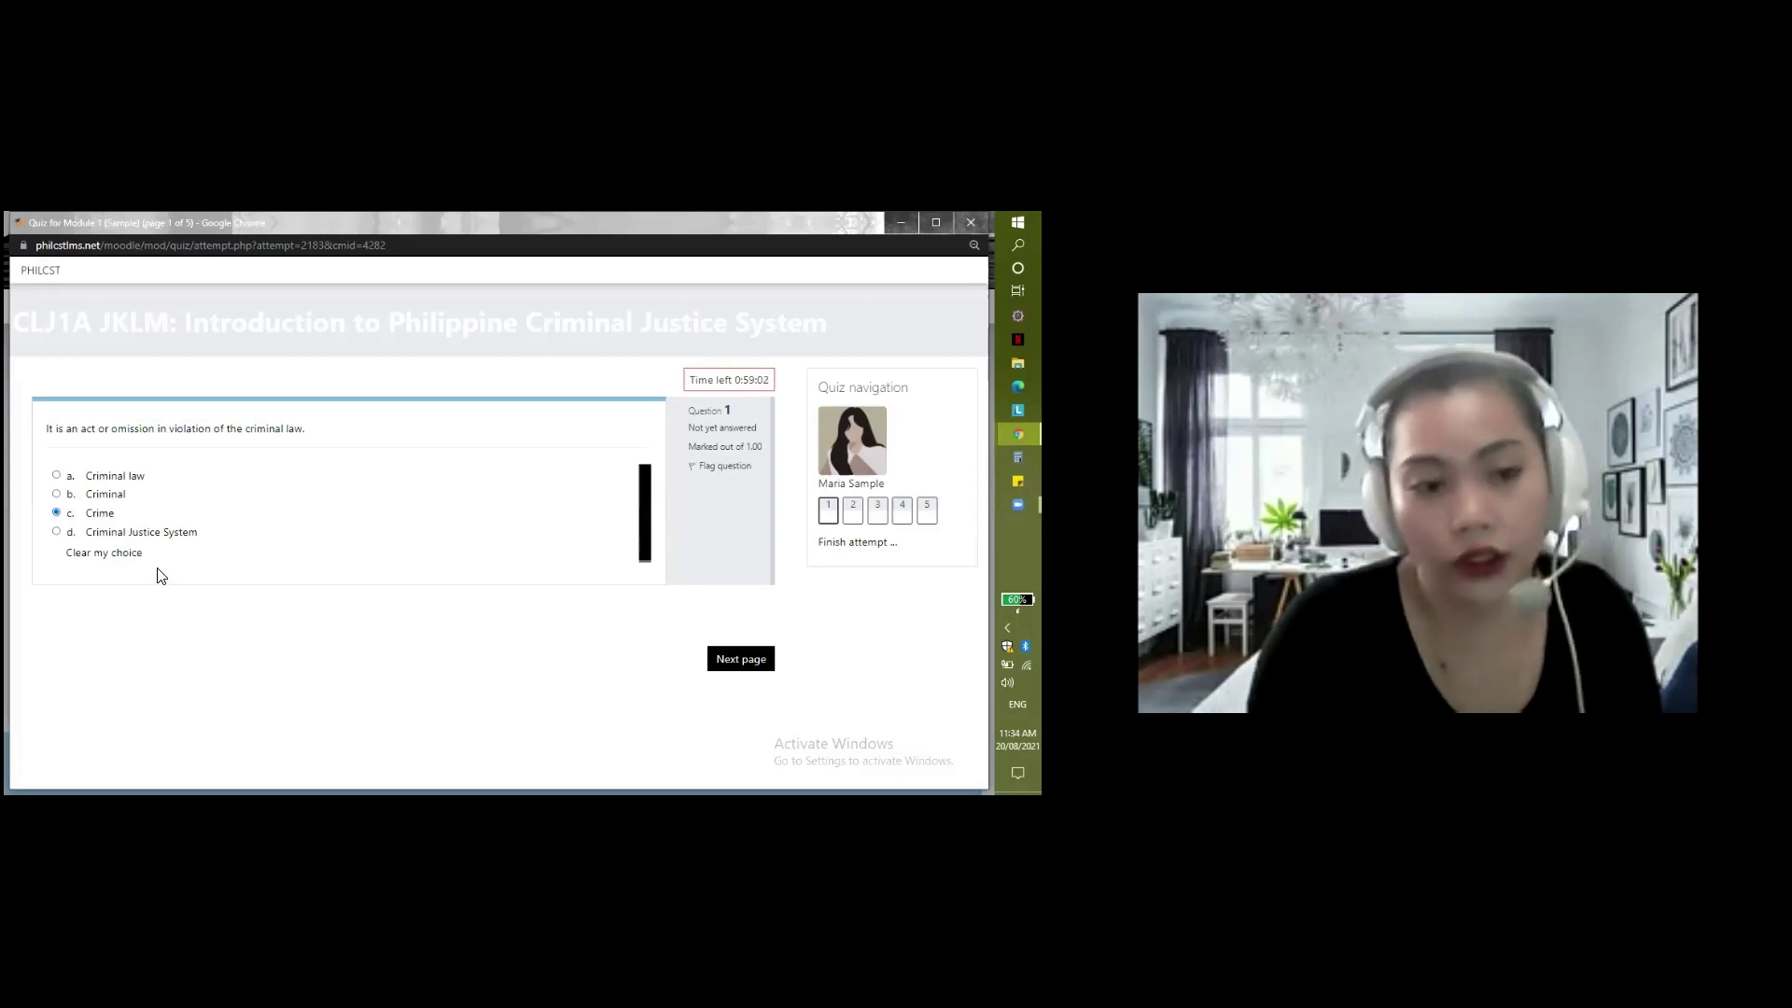
click(110, 554)
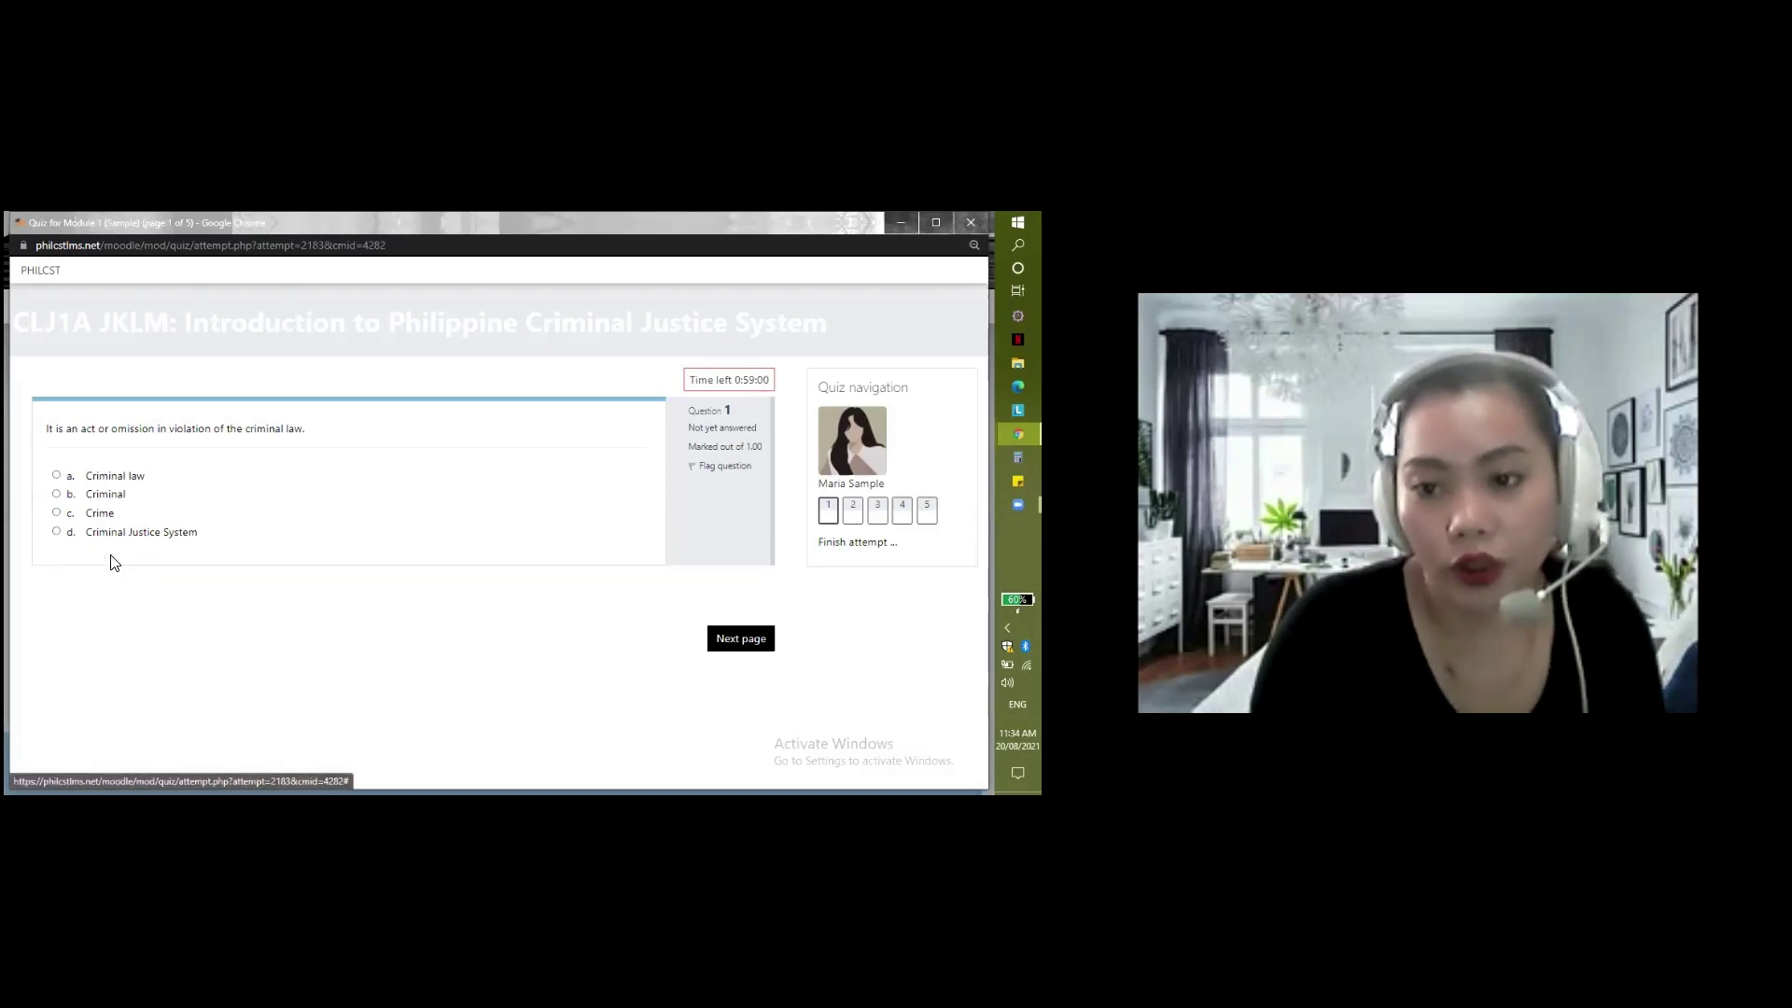
click(57, 531)
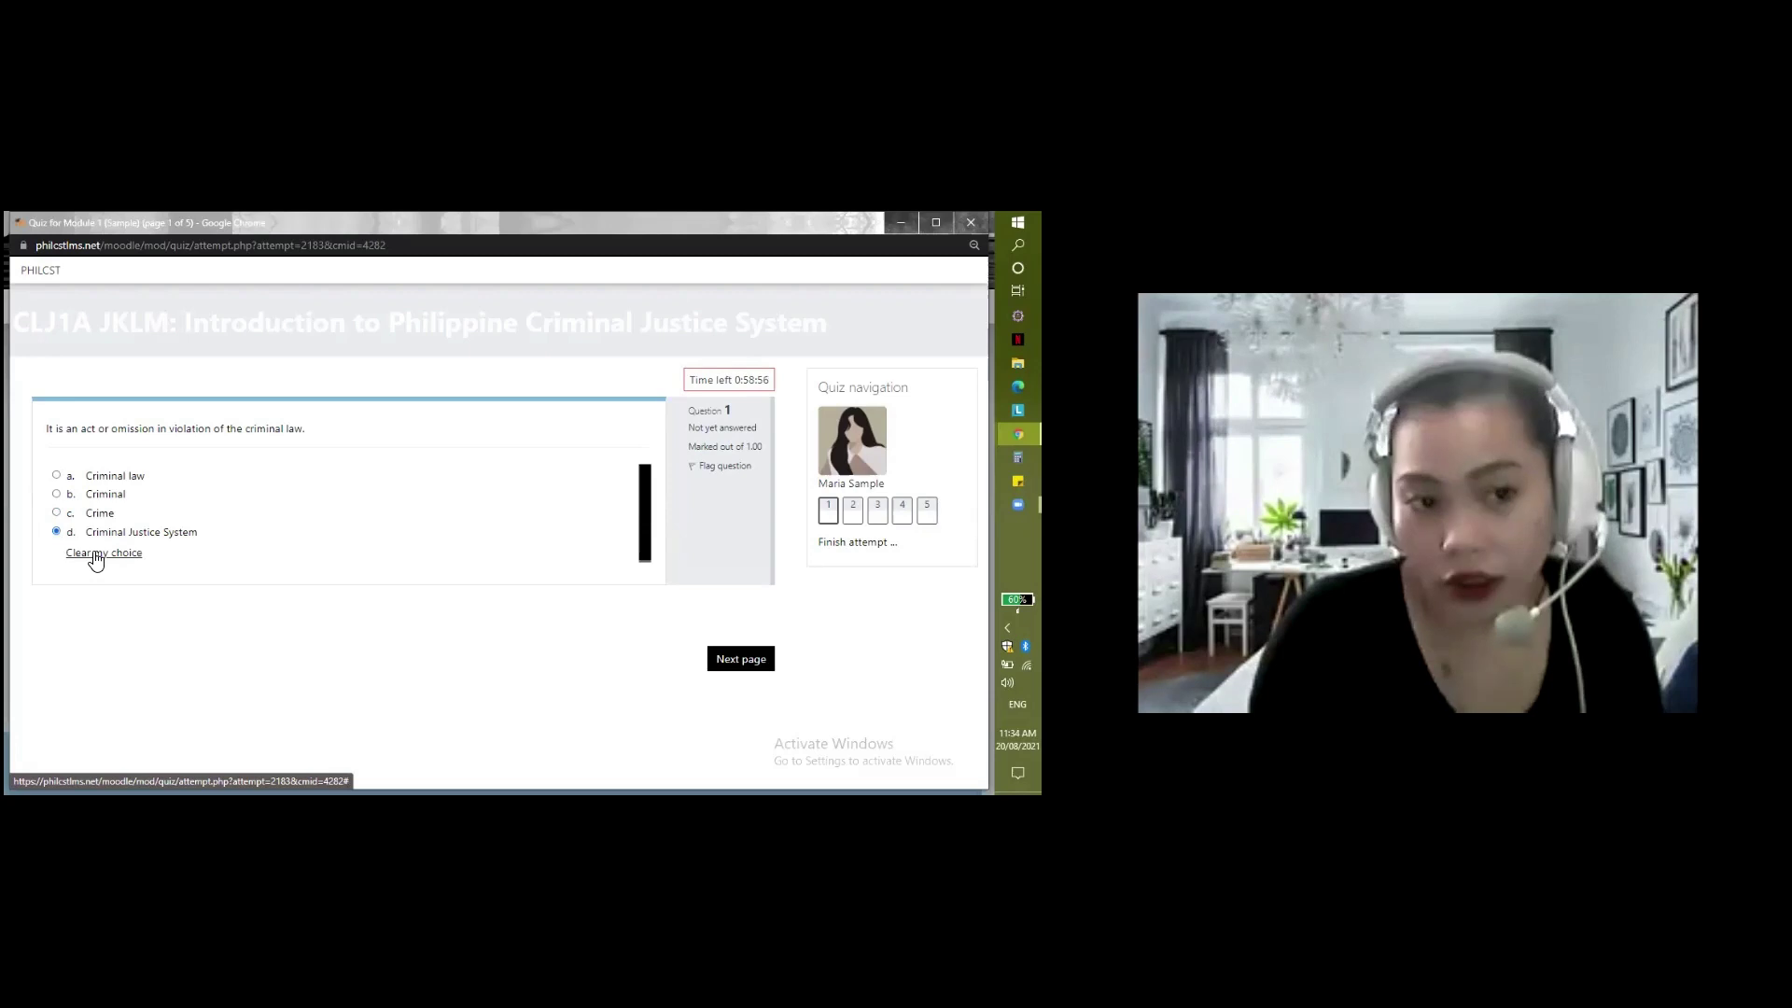
click(97, 557)
Step: Answer question 1 with Crime and question 2 with Criminal Justice System, advancing to question 3
click(57, 514)
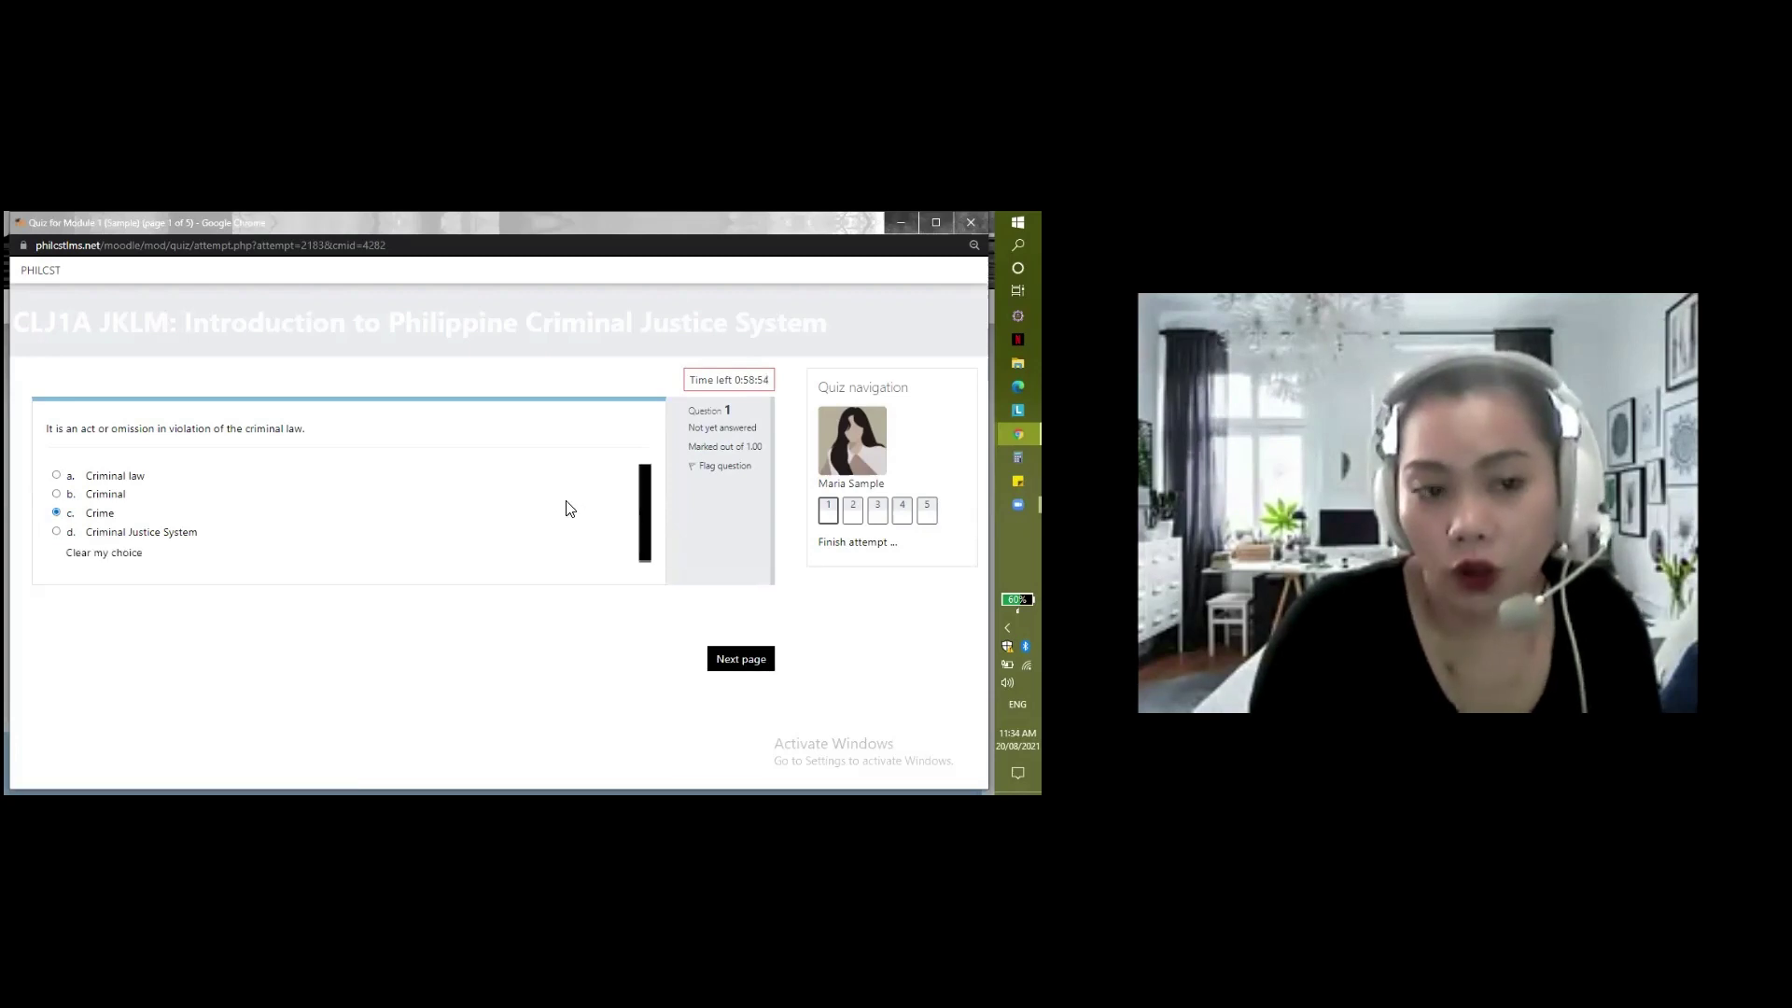
click(763, 668)
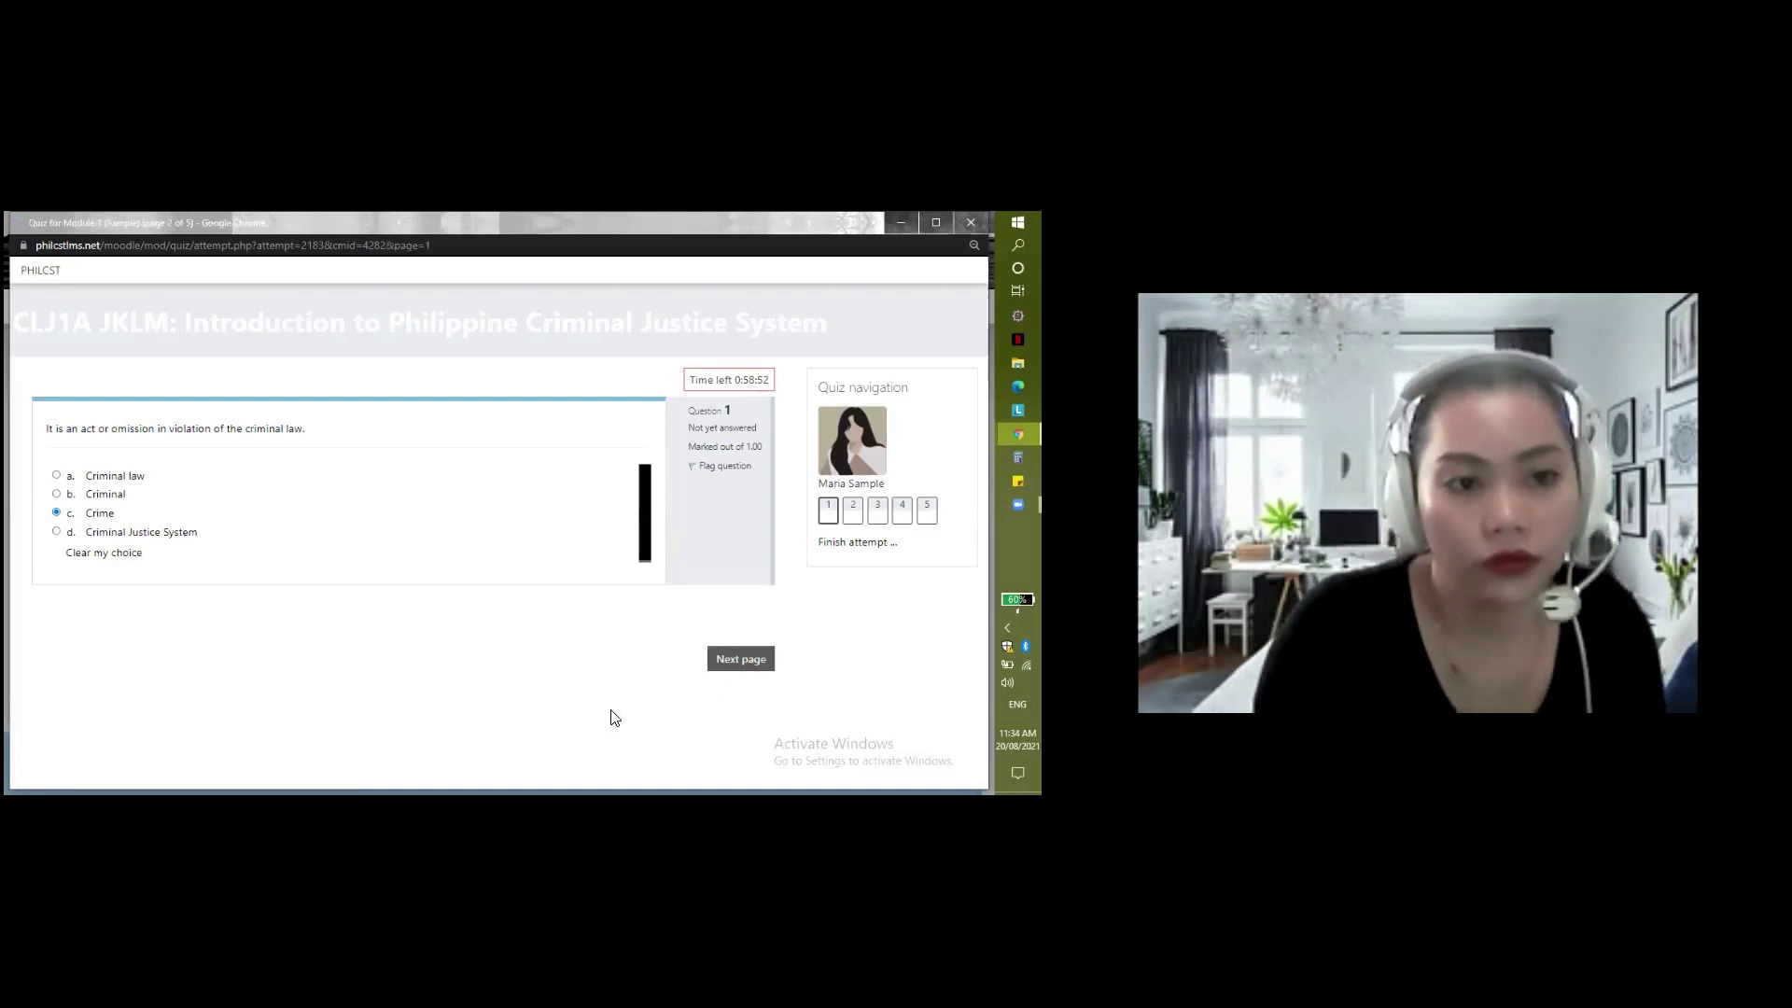
click(56, 519)
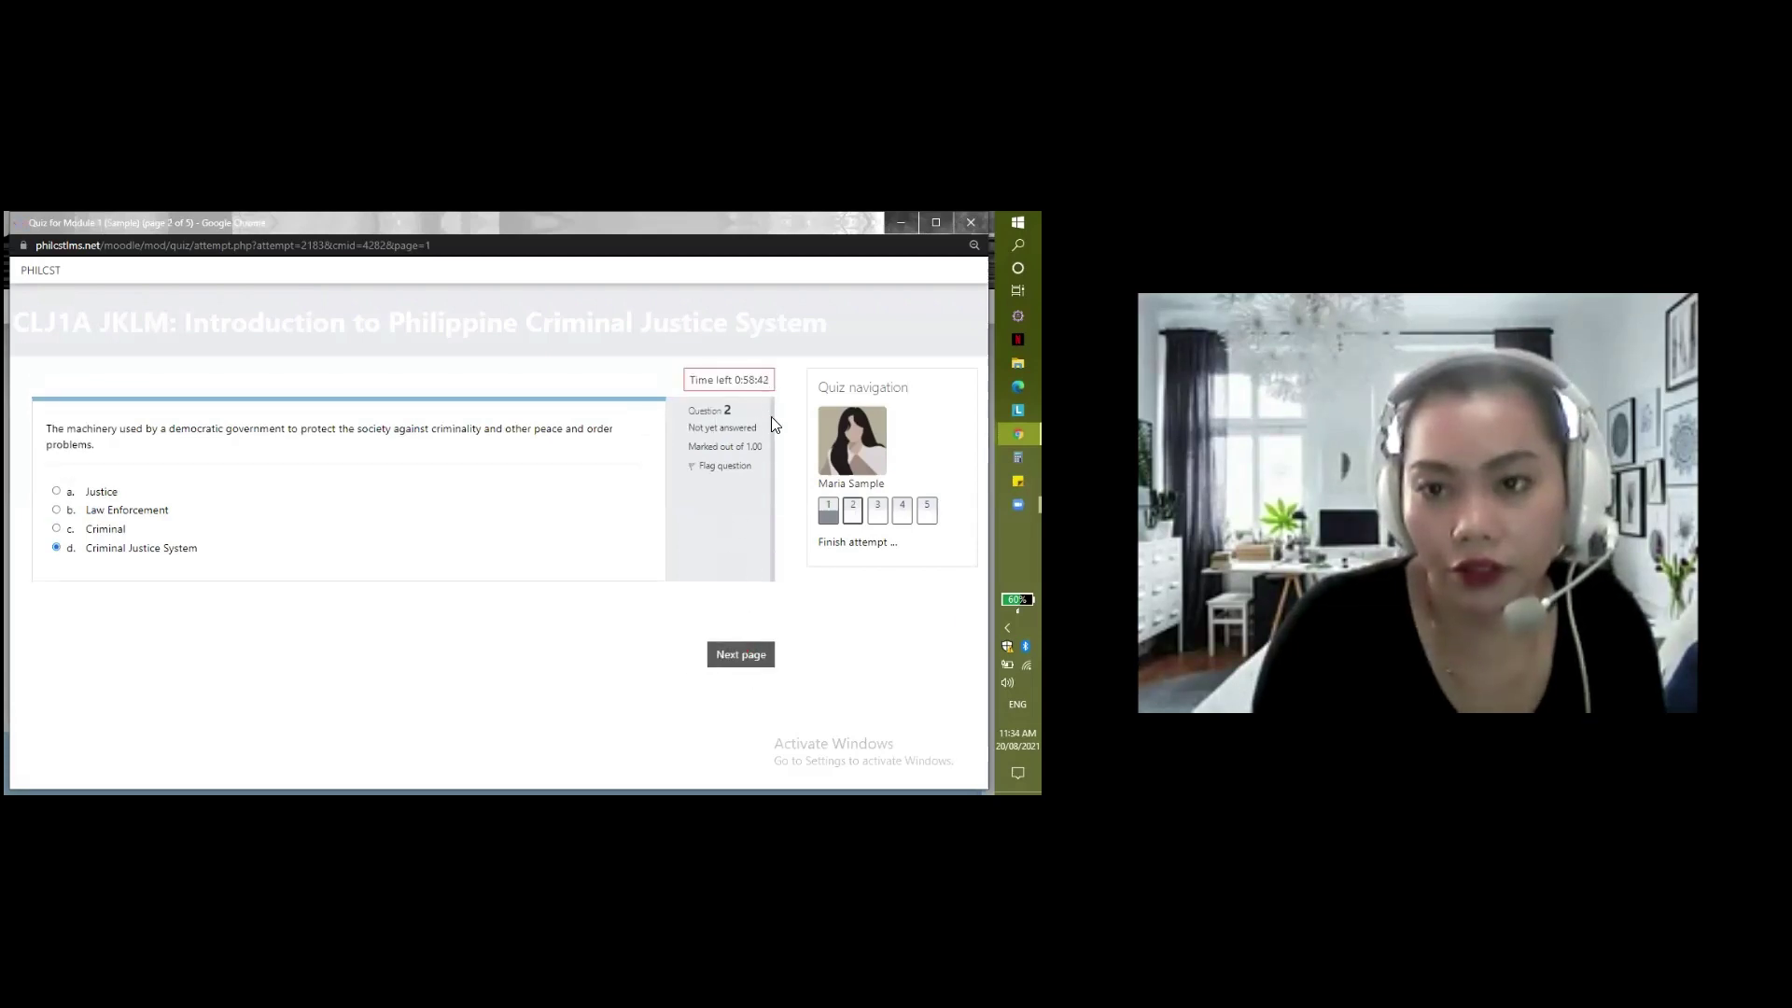
click(739, 657)
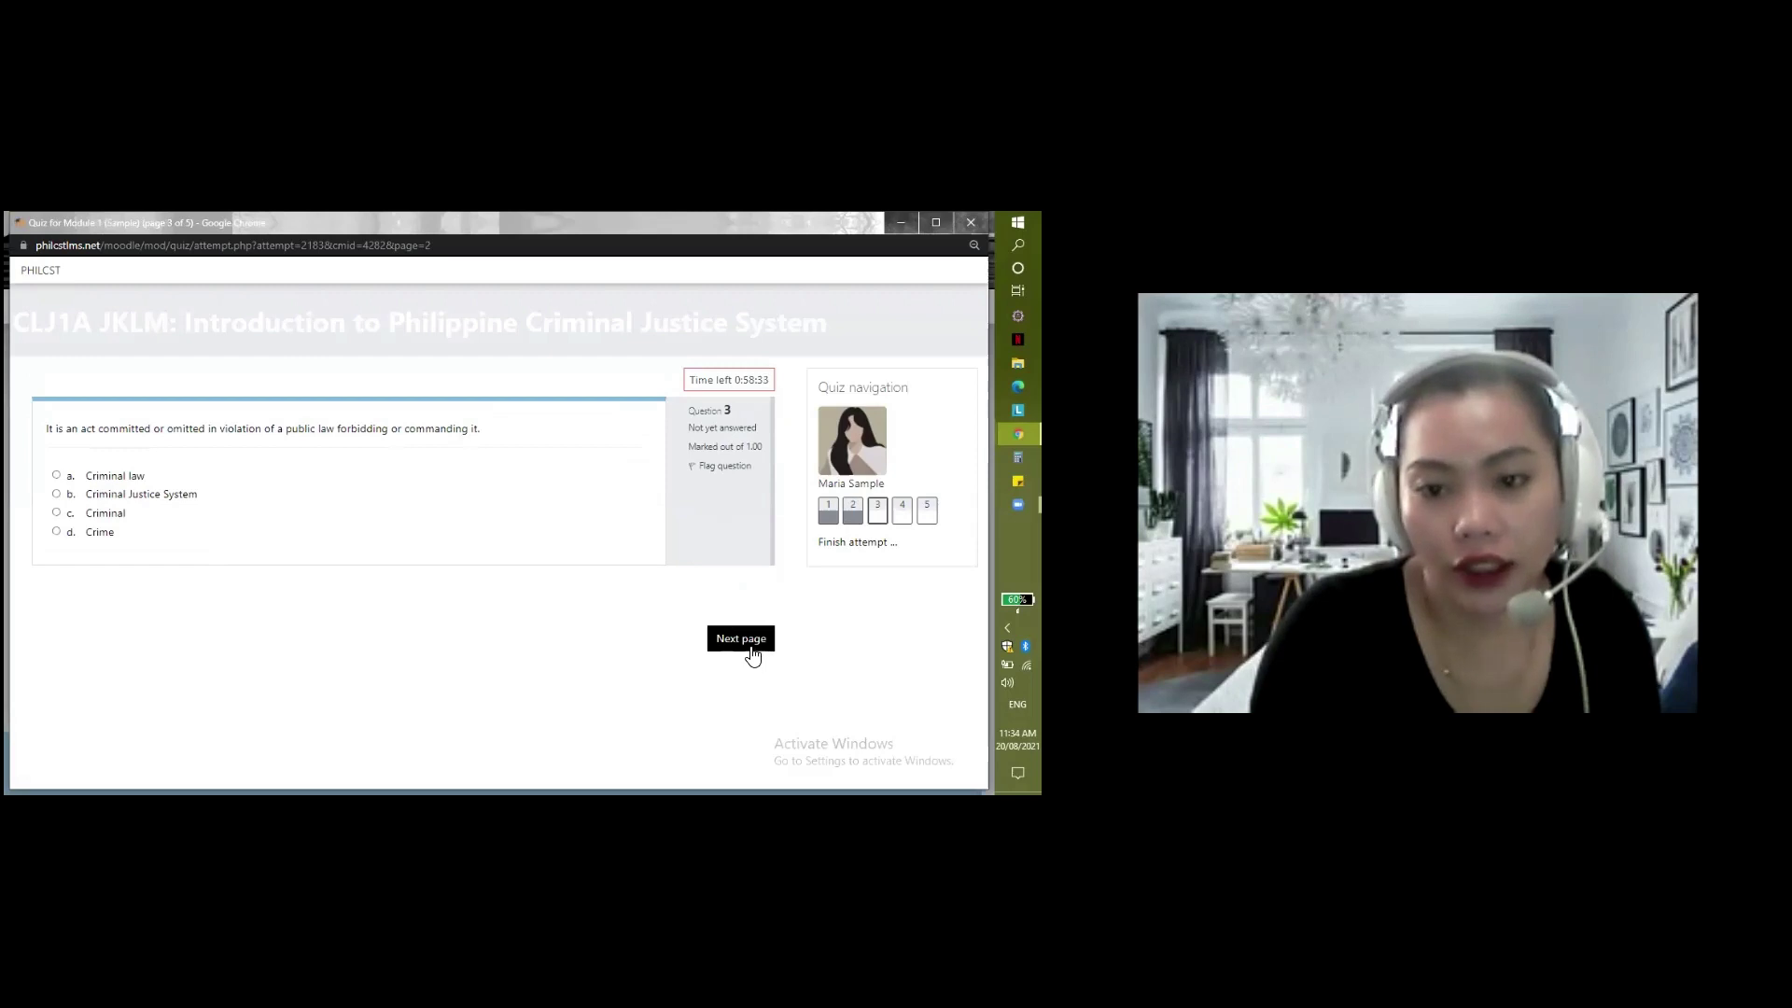
Step: Skip question 3 without answering, and answer question 4 with Crime, continuing to question 5
click(752, 648)
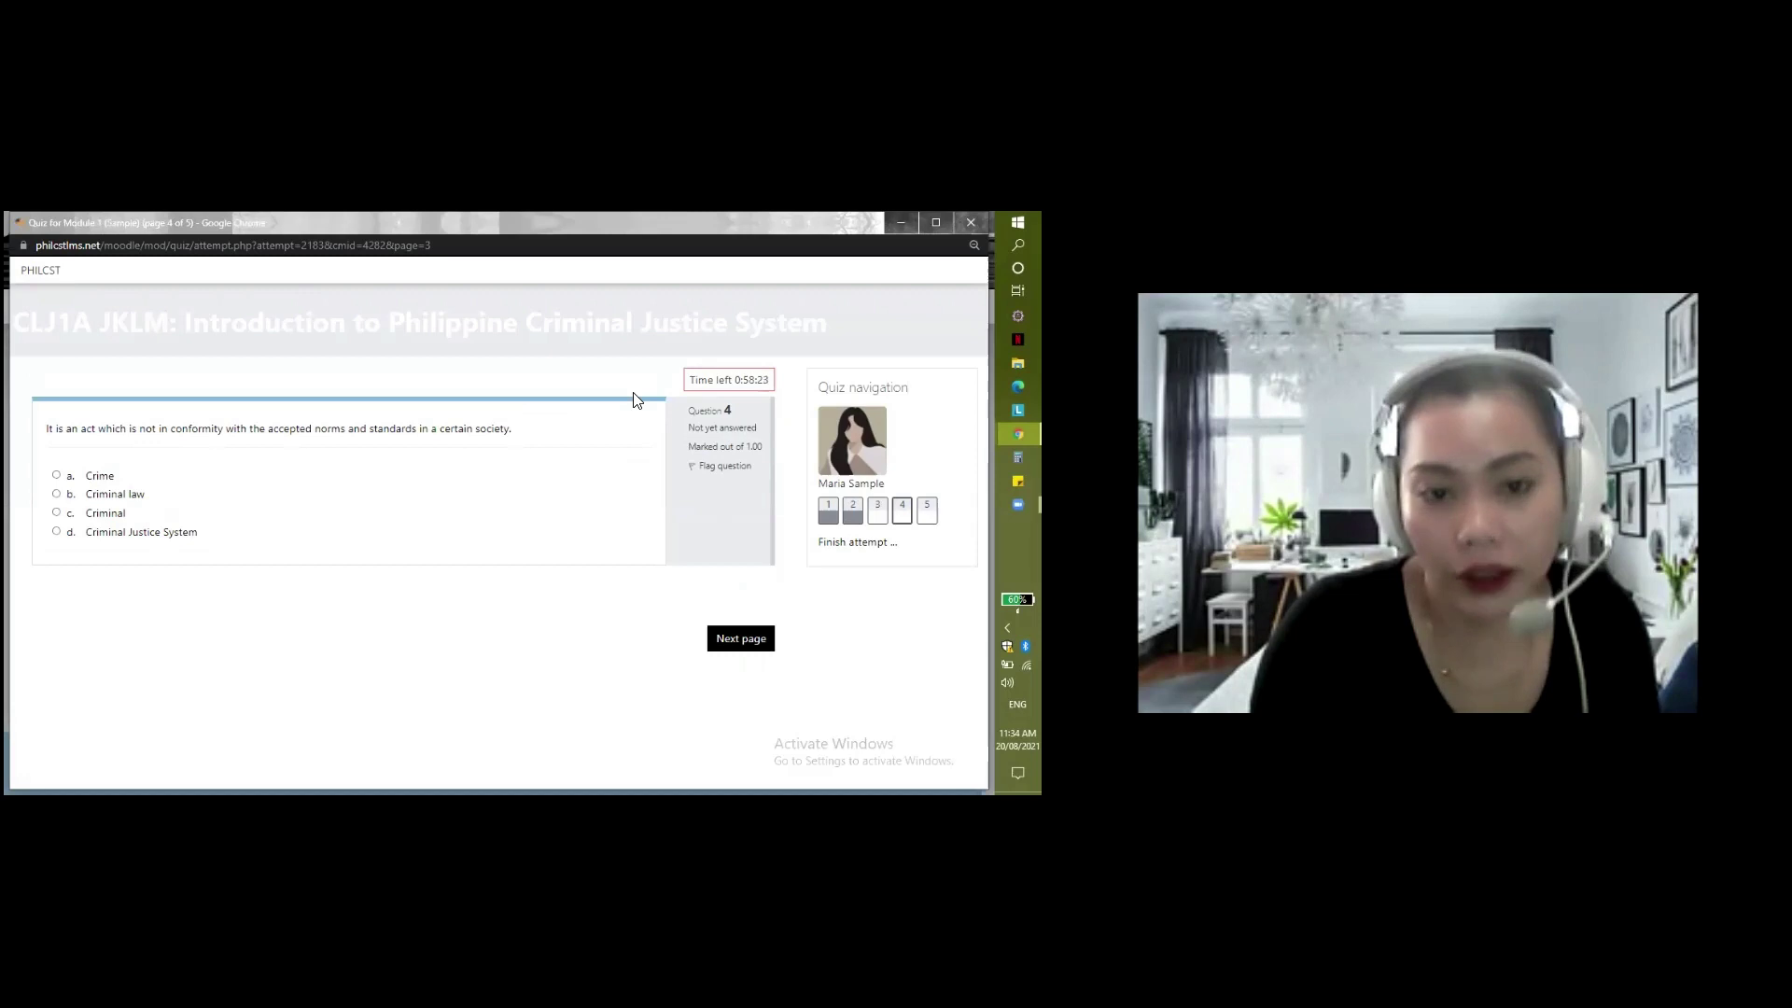
click(82, 493)
click(56, 476)
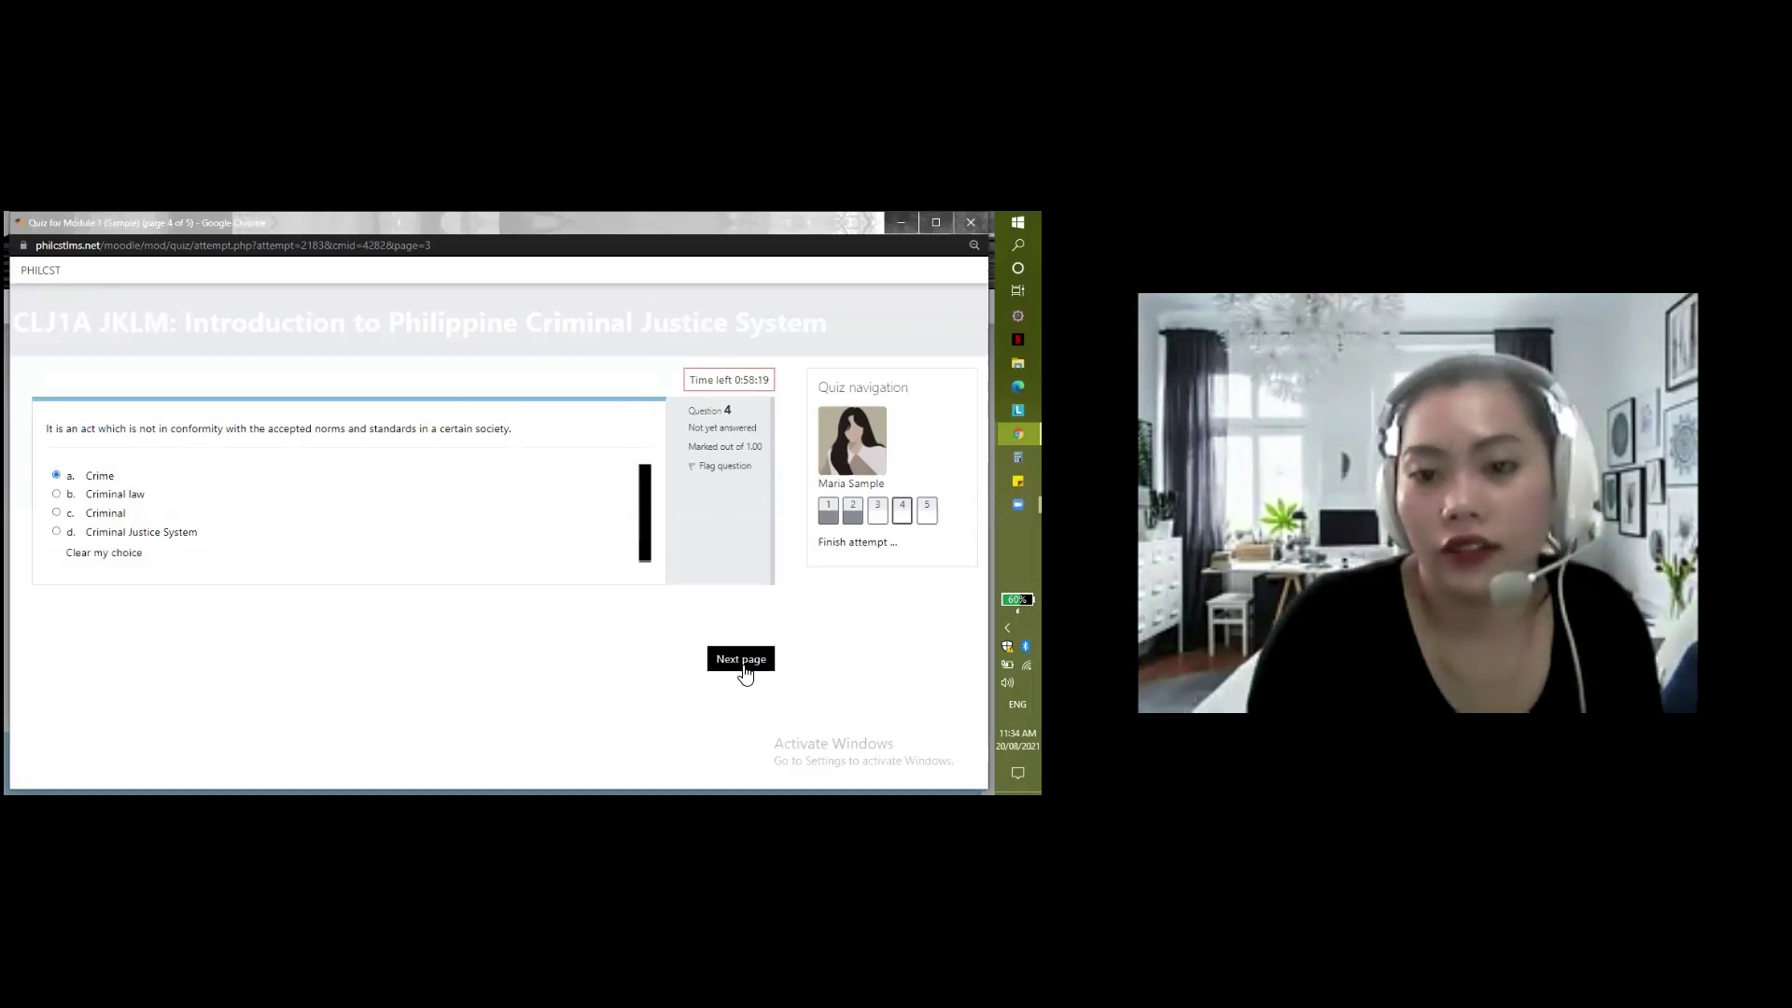
click(742, 659)
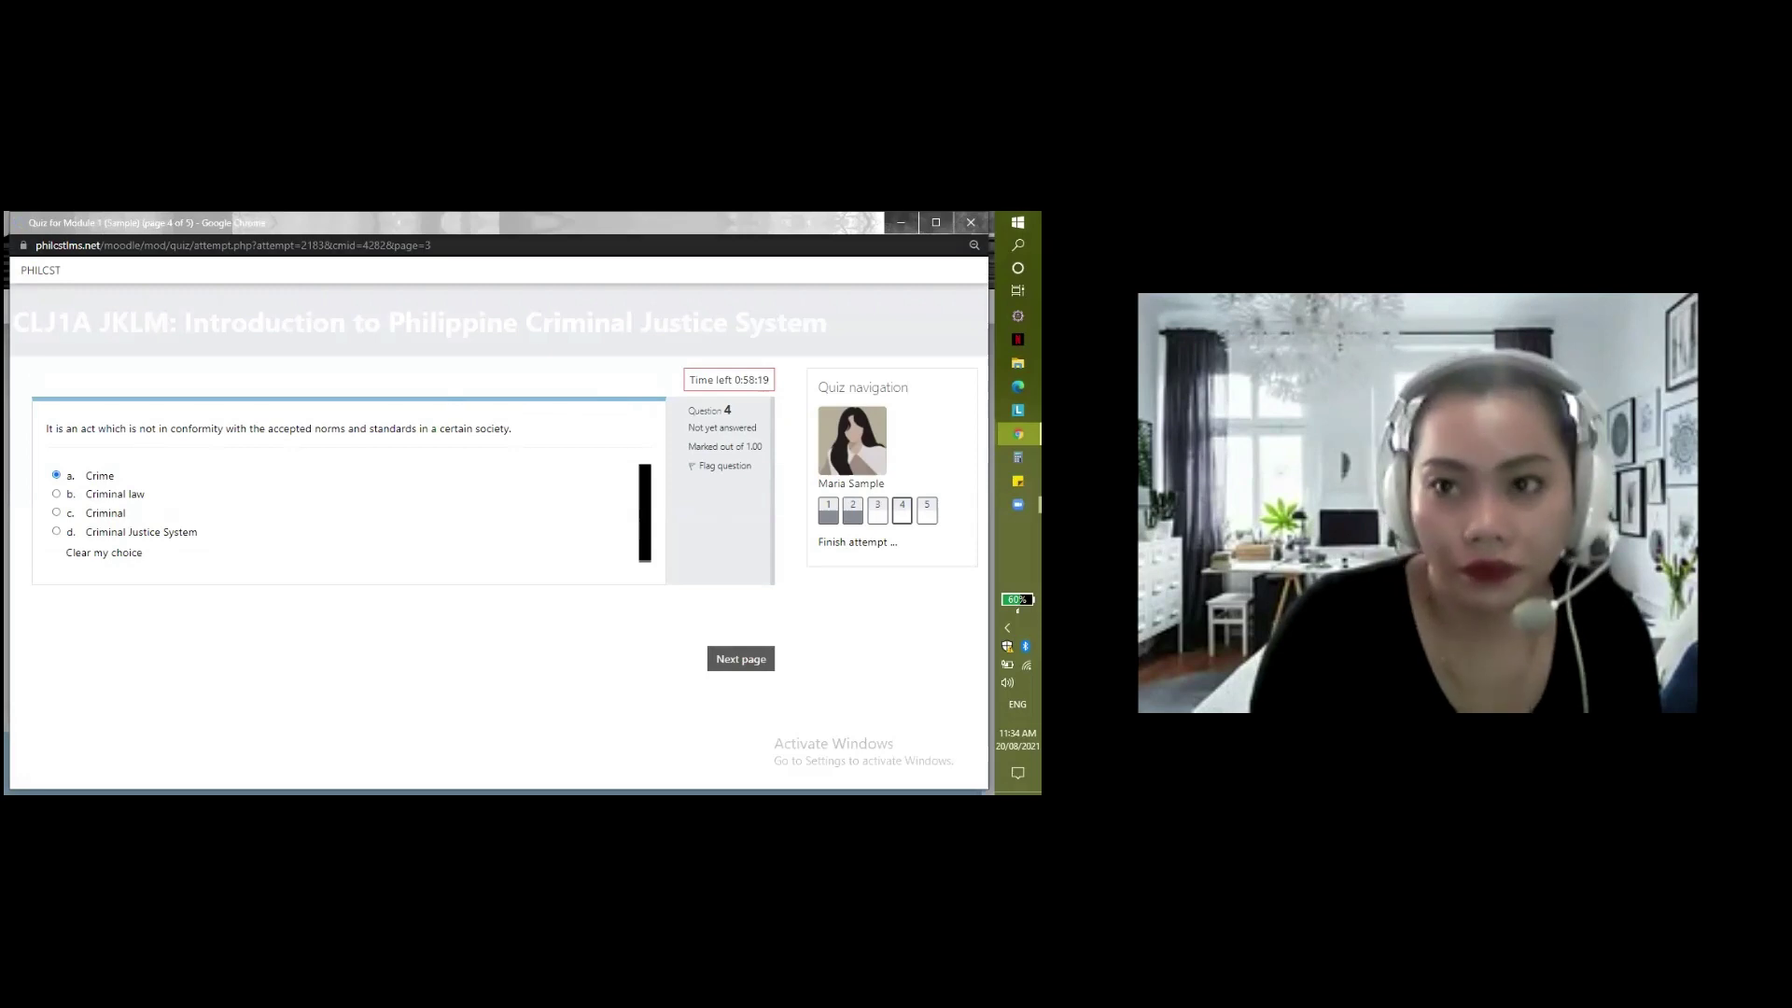
Step: Maximize the quiz window and answer question 5 with Criminal Justice System
click(936, 222)
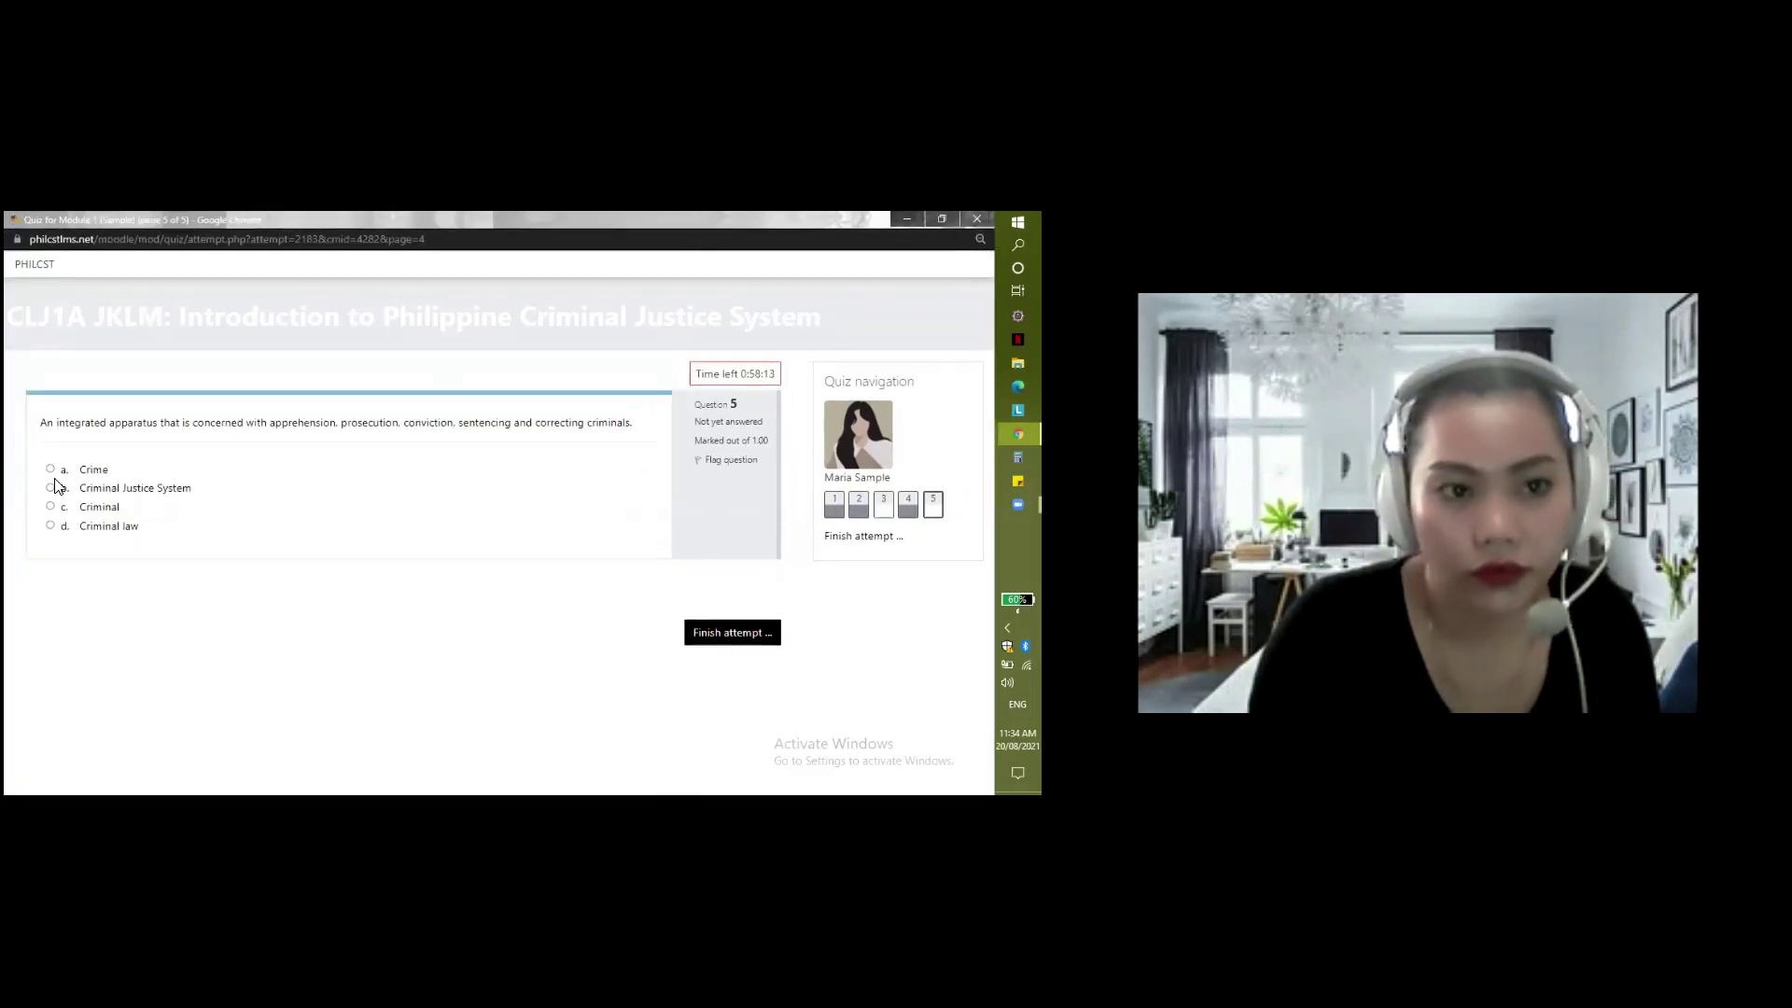
click(52, 486)
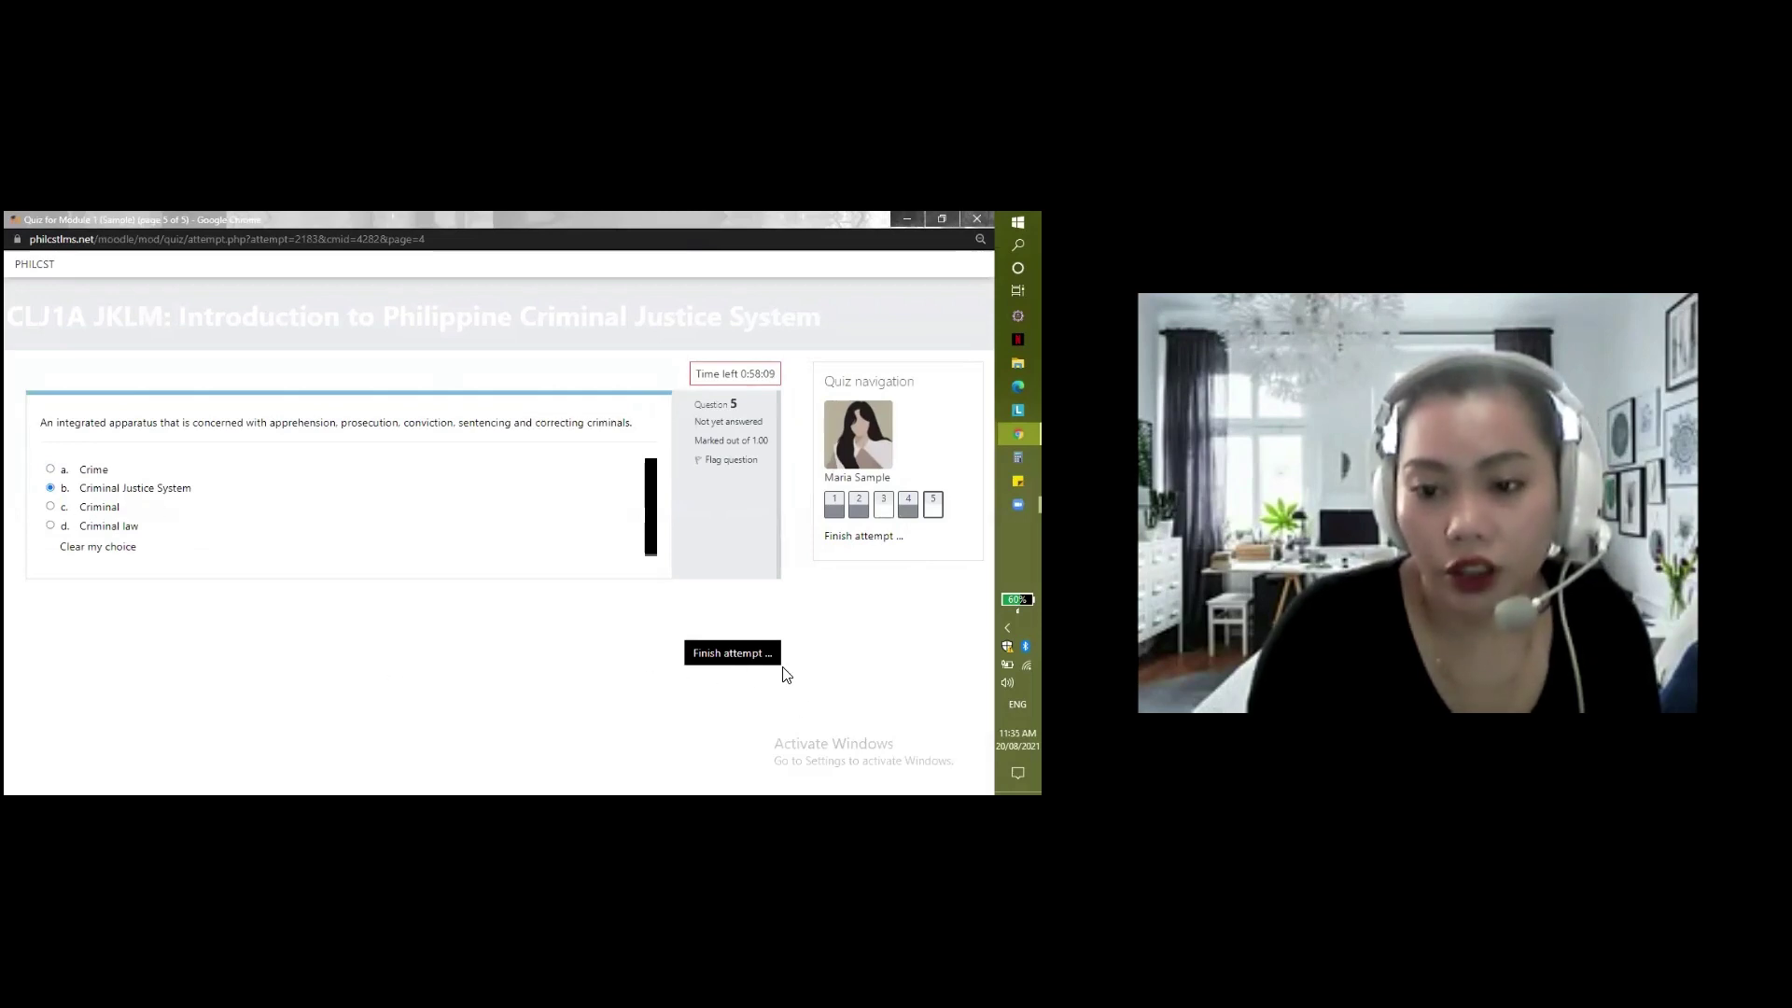
Step: Finish the quiz attempt and submit all answers, confirming the submission
click(752, 657)
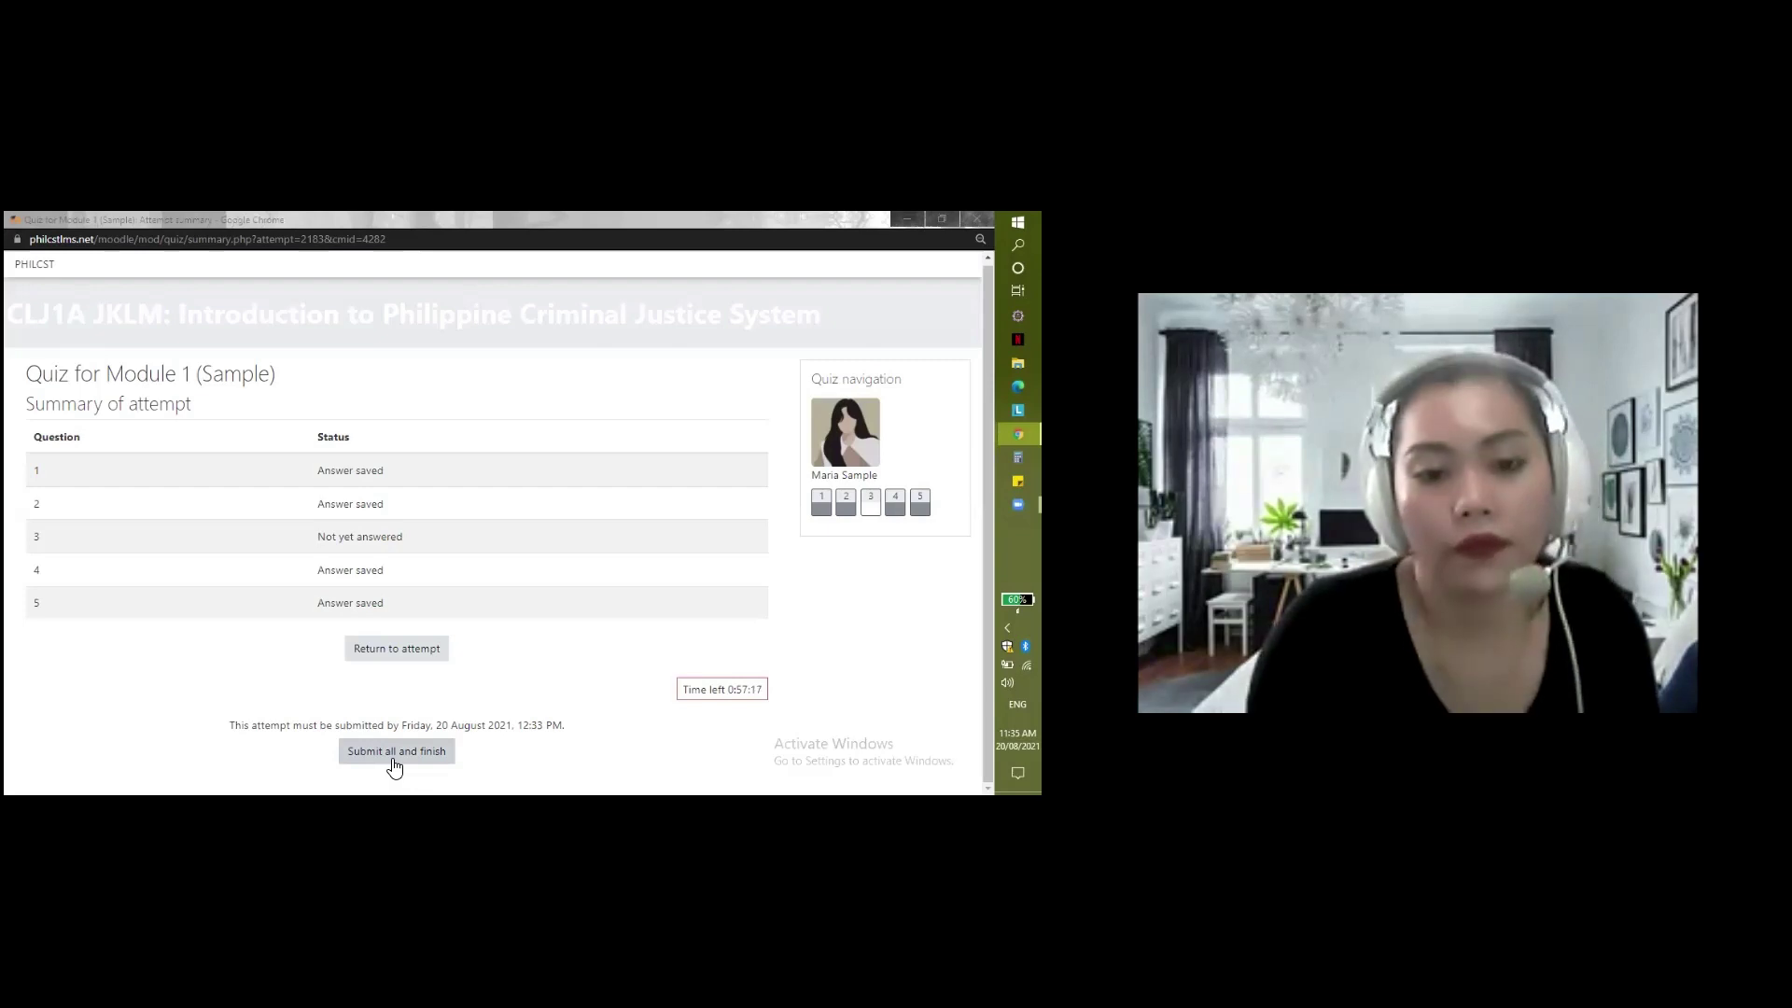
click(394, 756)
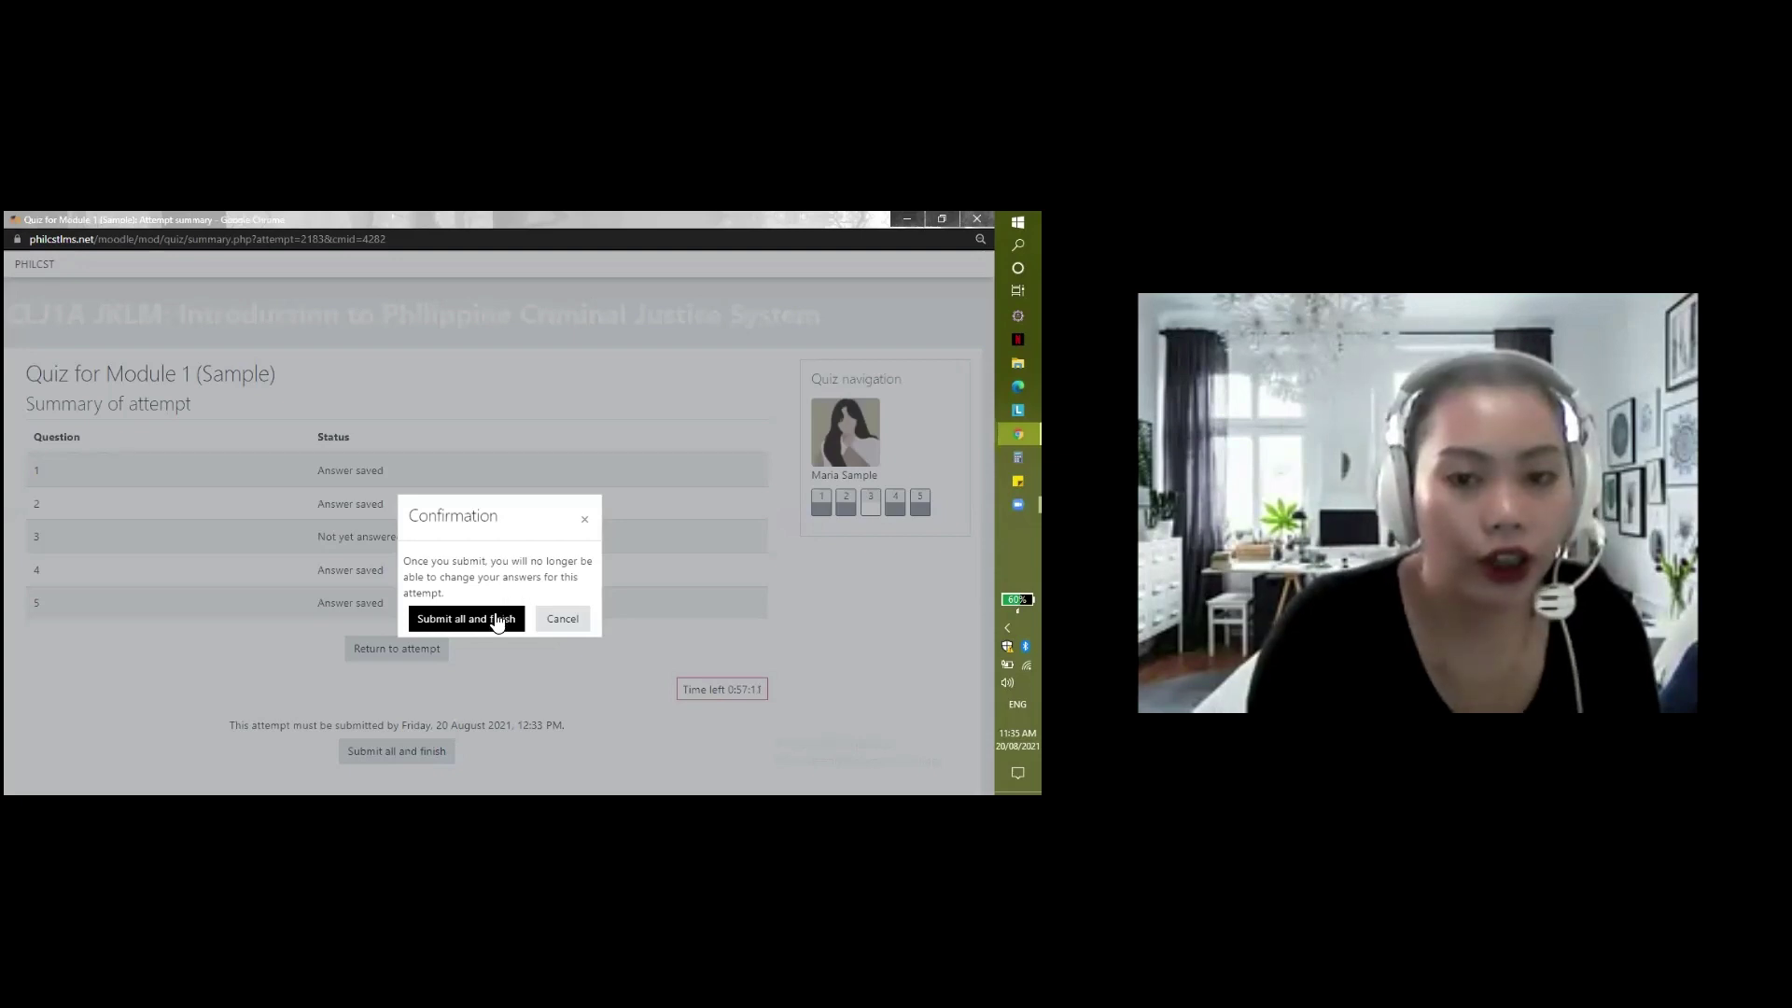
click(493, 618)
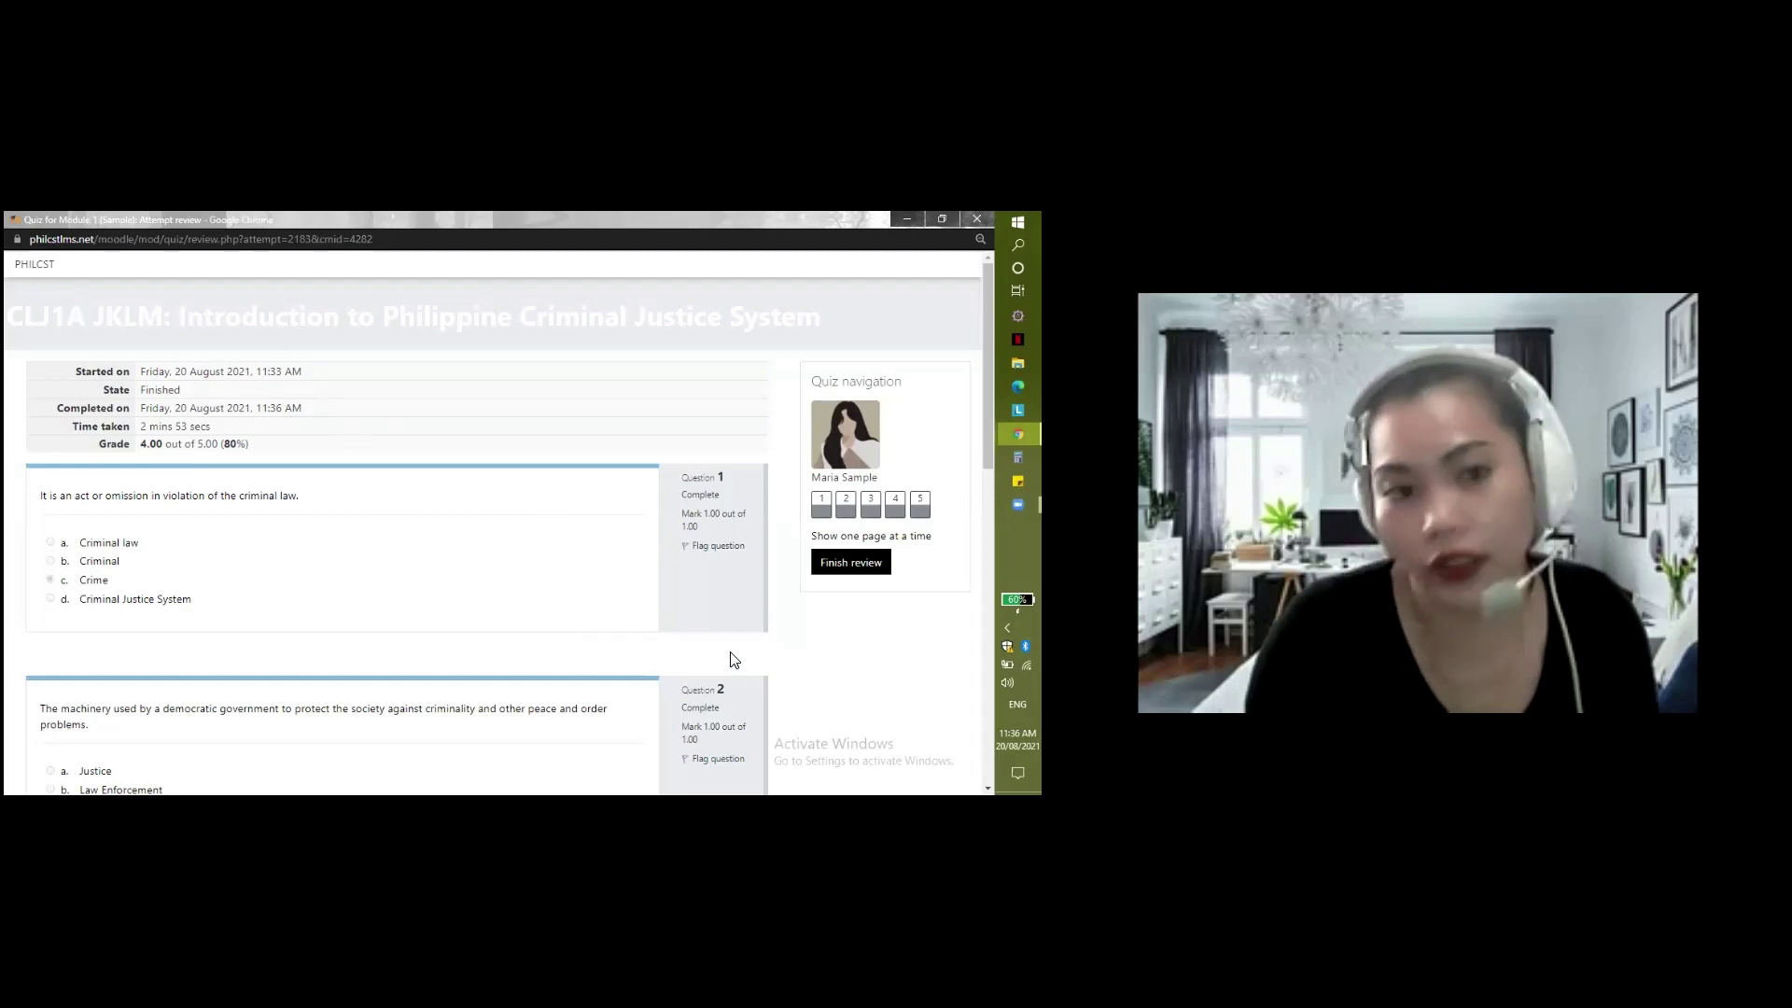
Step: Examine the grade and the mark given to each of the five questions in the attempt review
scroll(719, 664, down, 8)
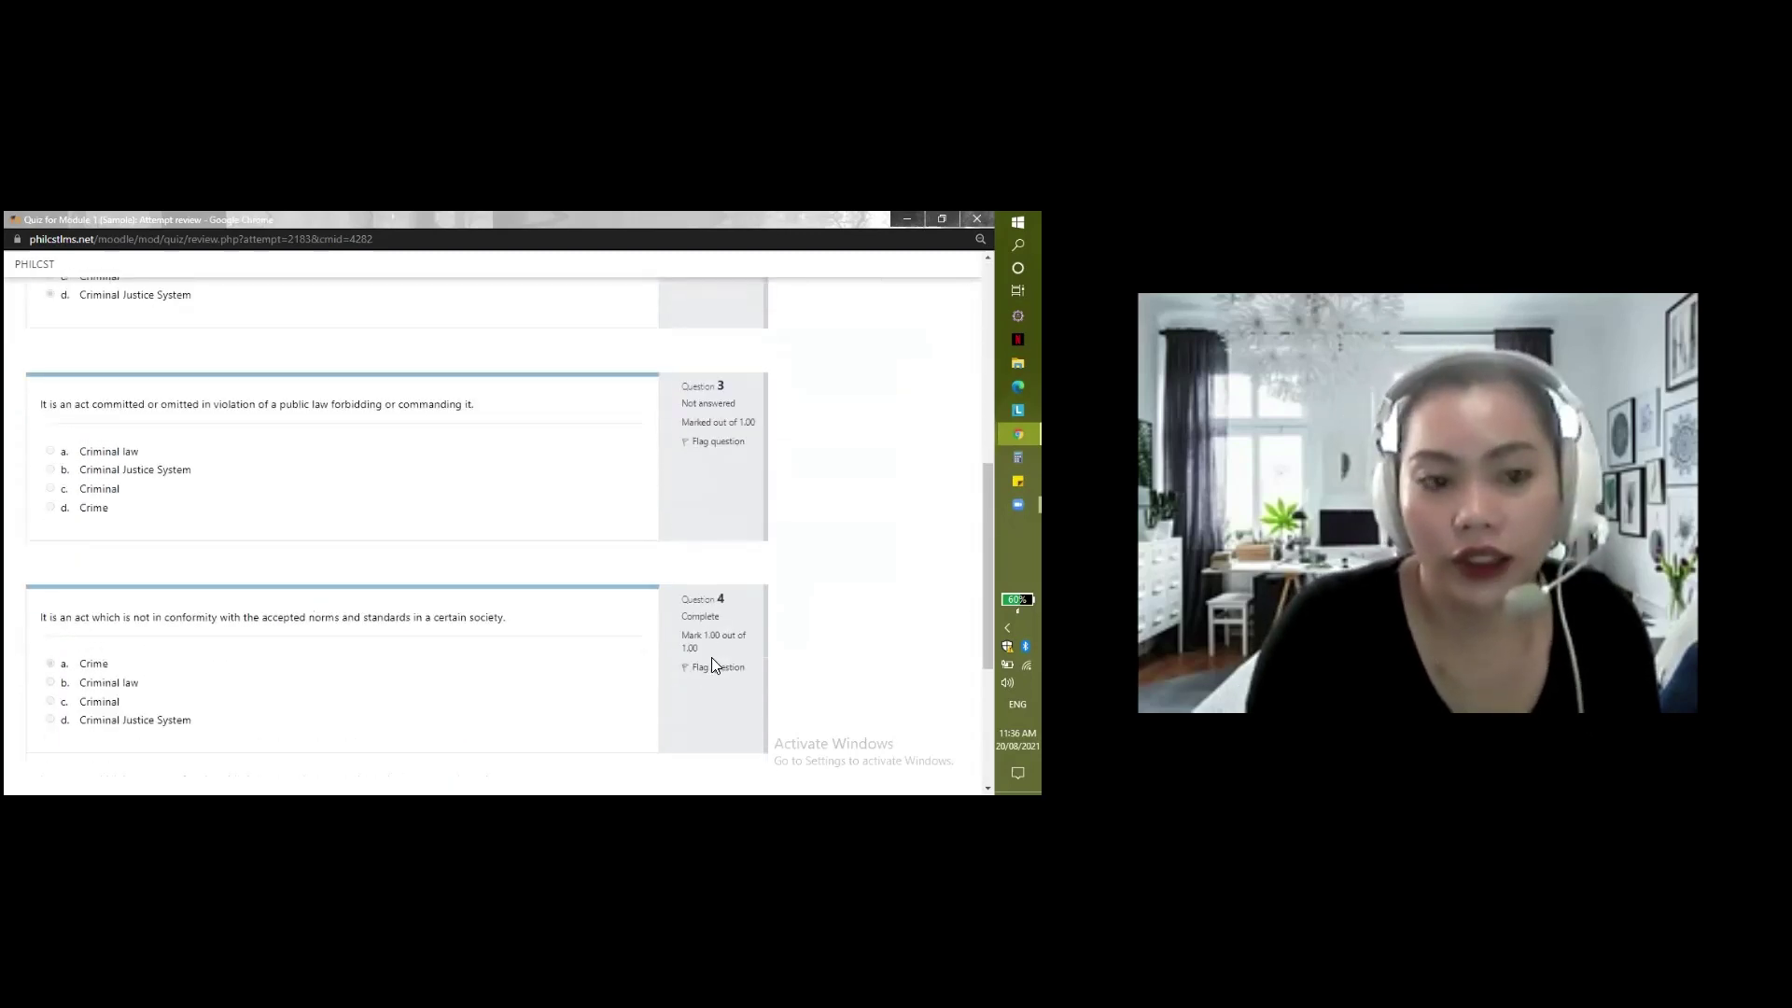
scroll(711, 665, up, 8)
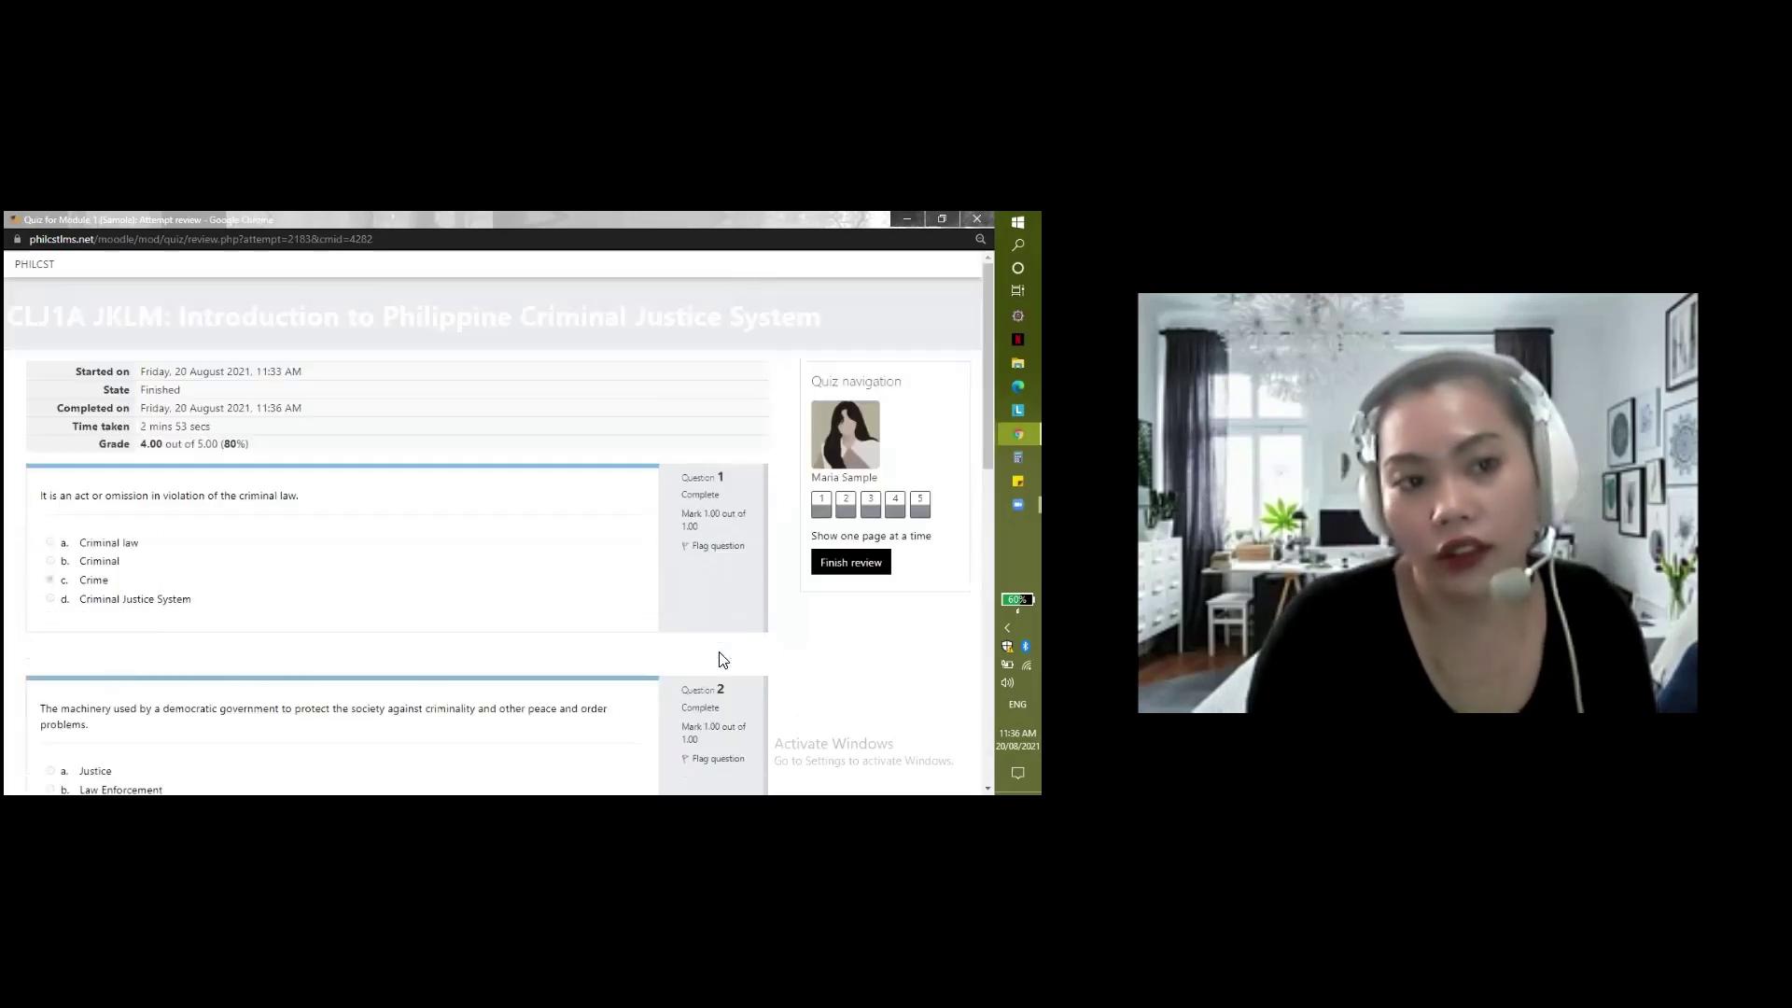
scroll(721, 660, down, 4)
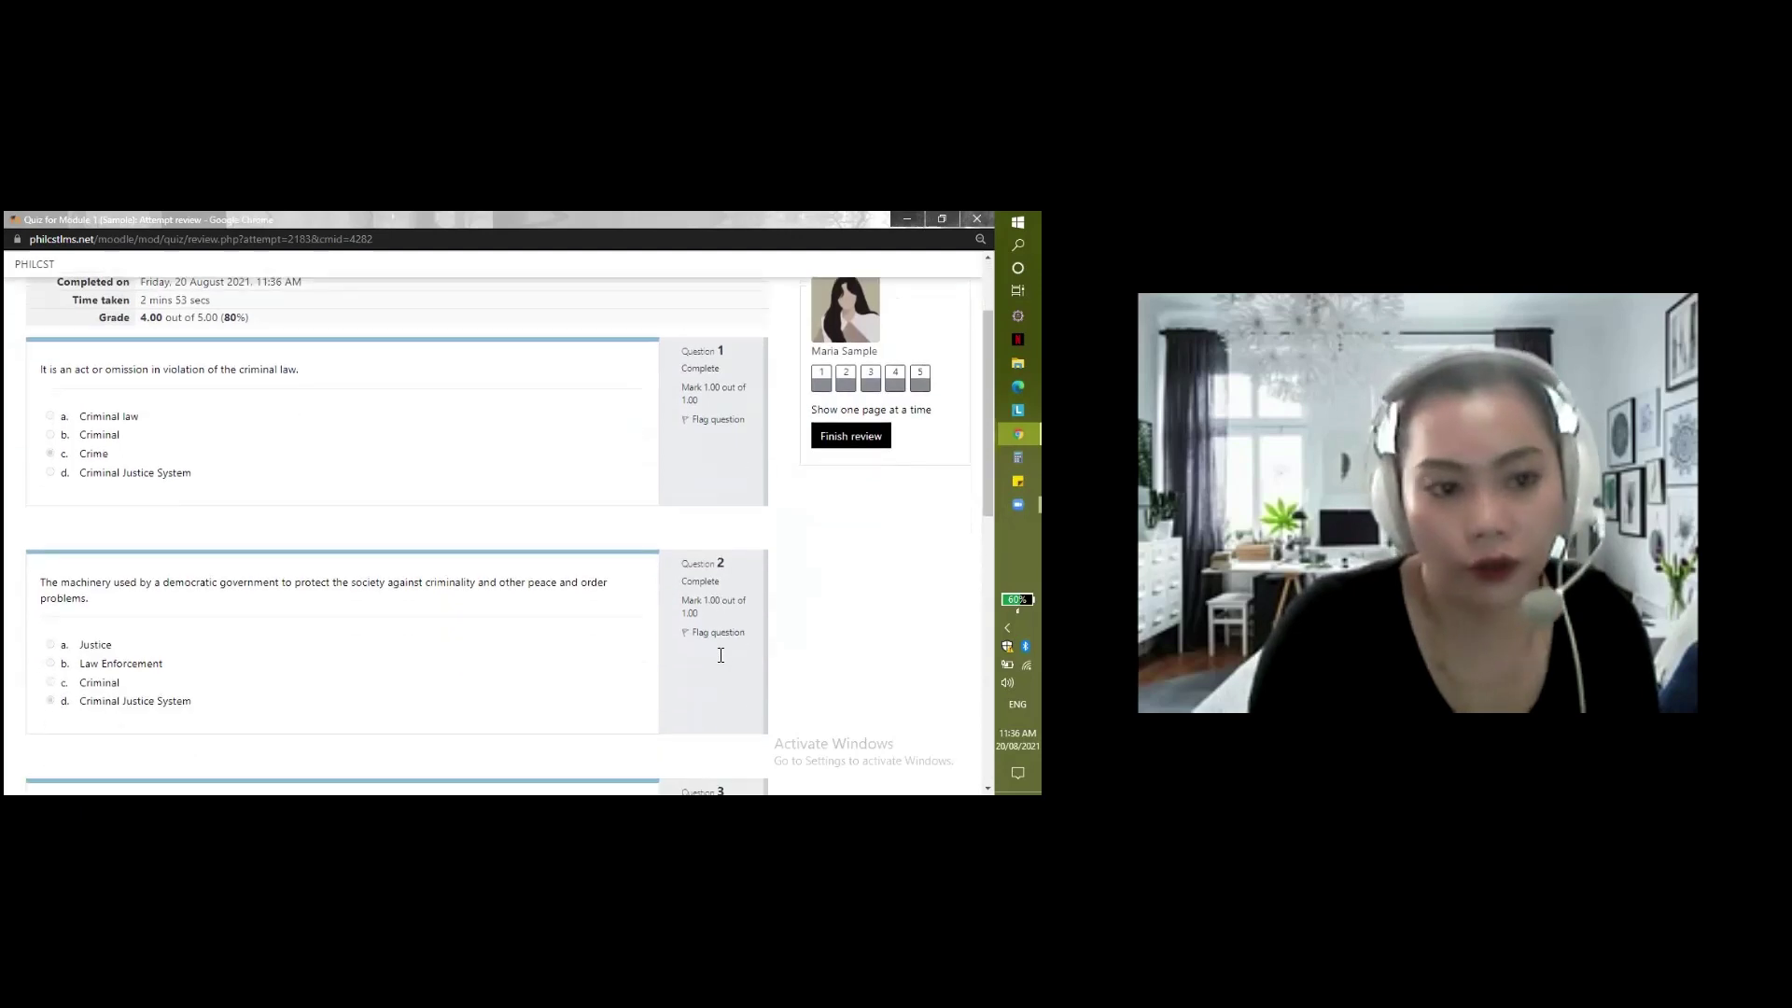
scroll(721, 655, down, 5)
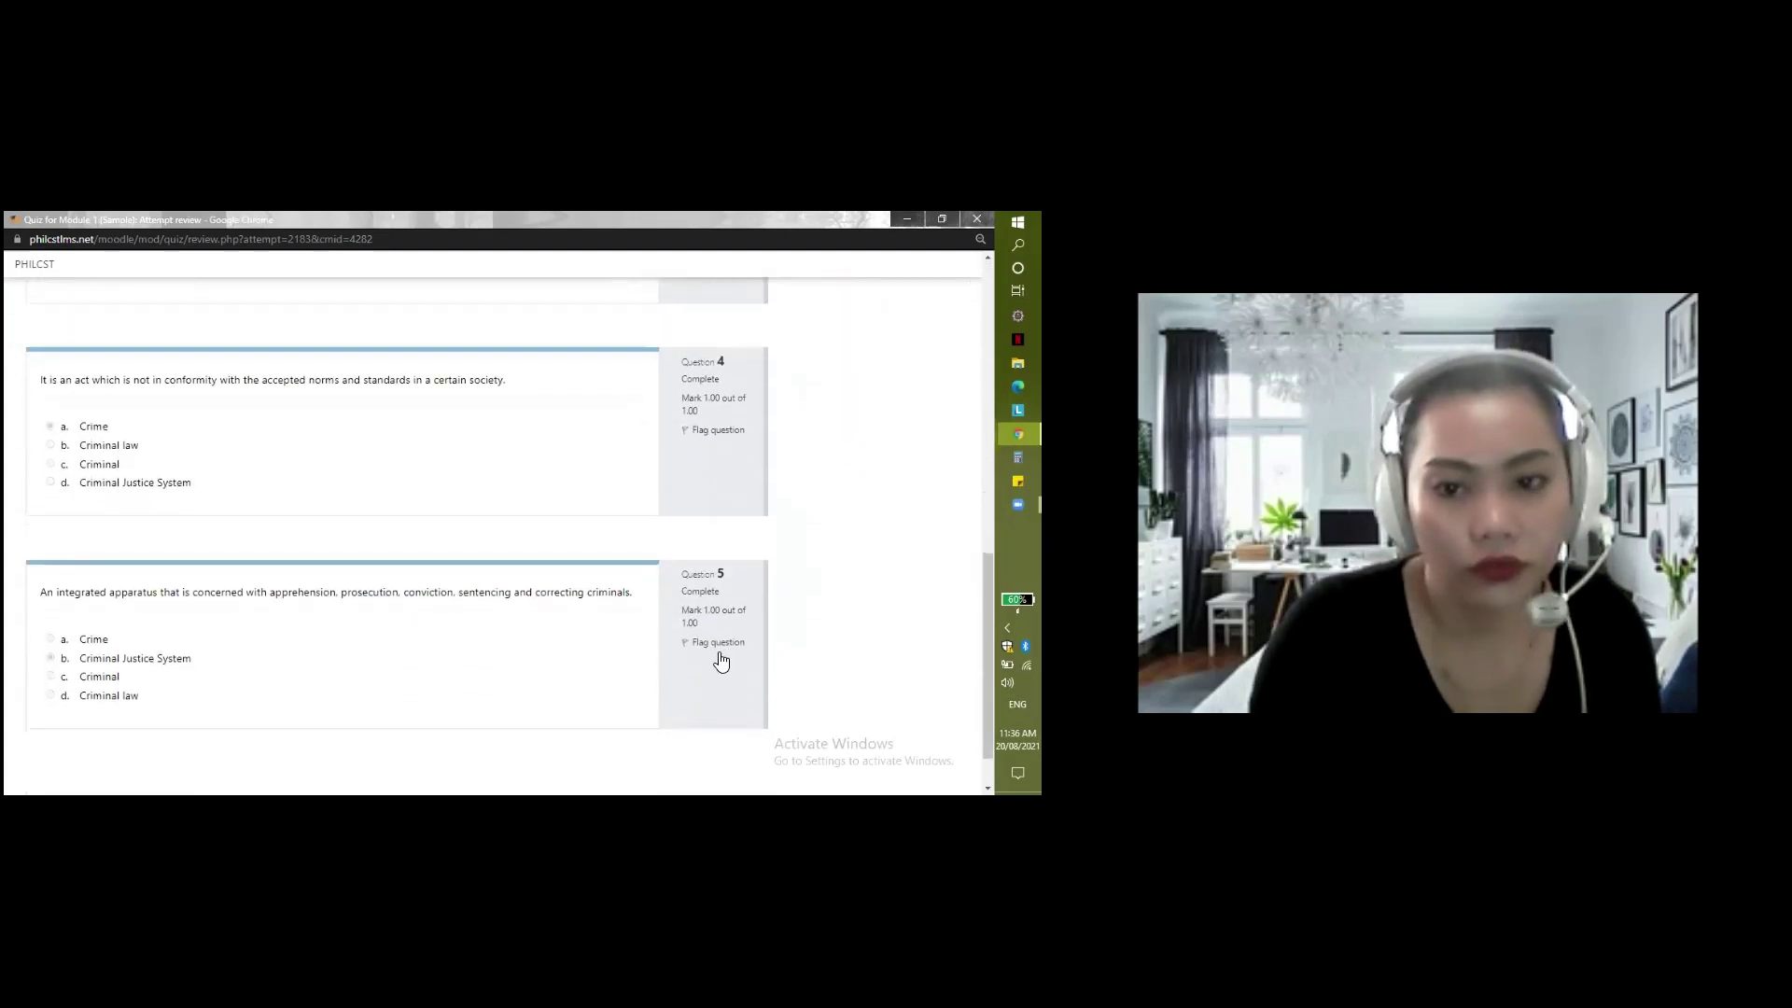
scroll(719, 658, up, 9)
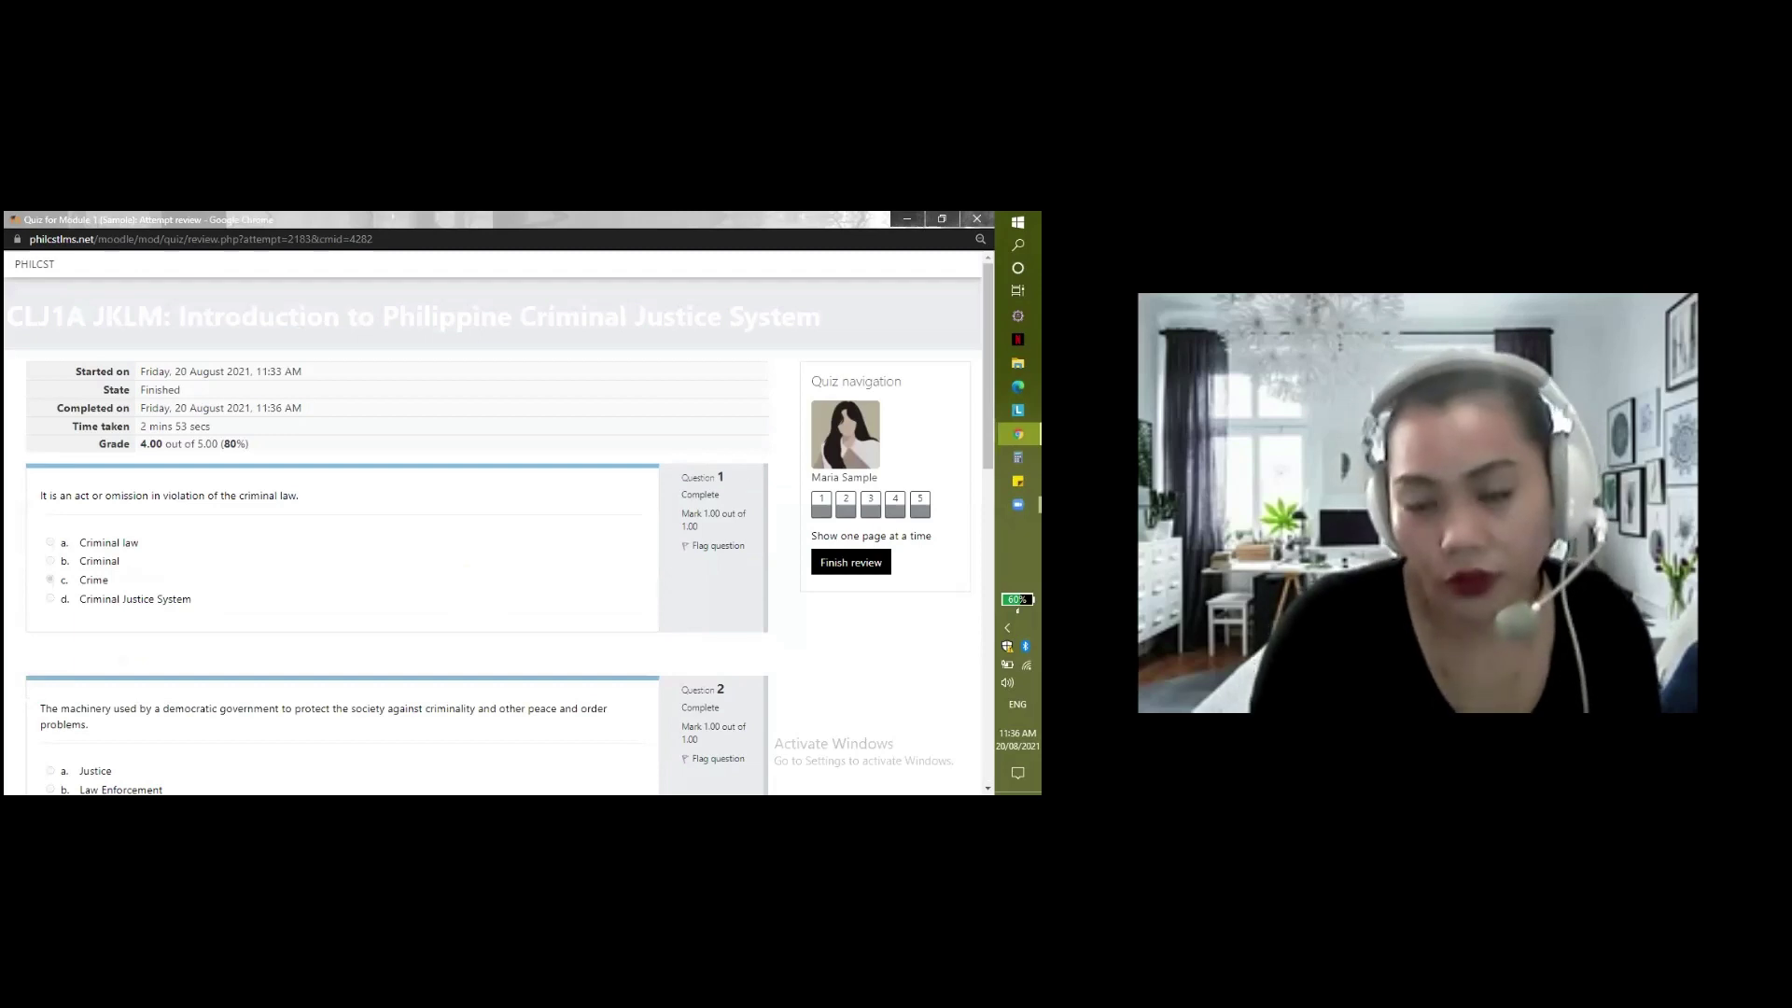
Step: Finish the review and check the completion status and summary of previous attempts on the quiz page
click(850, 562)
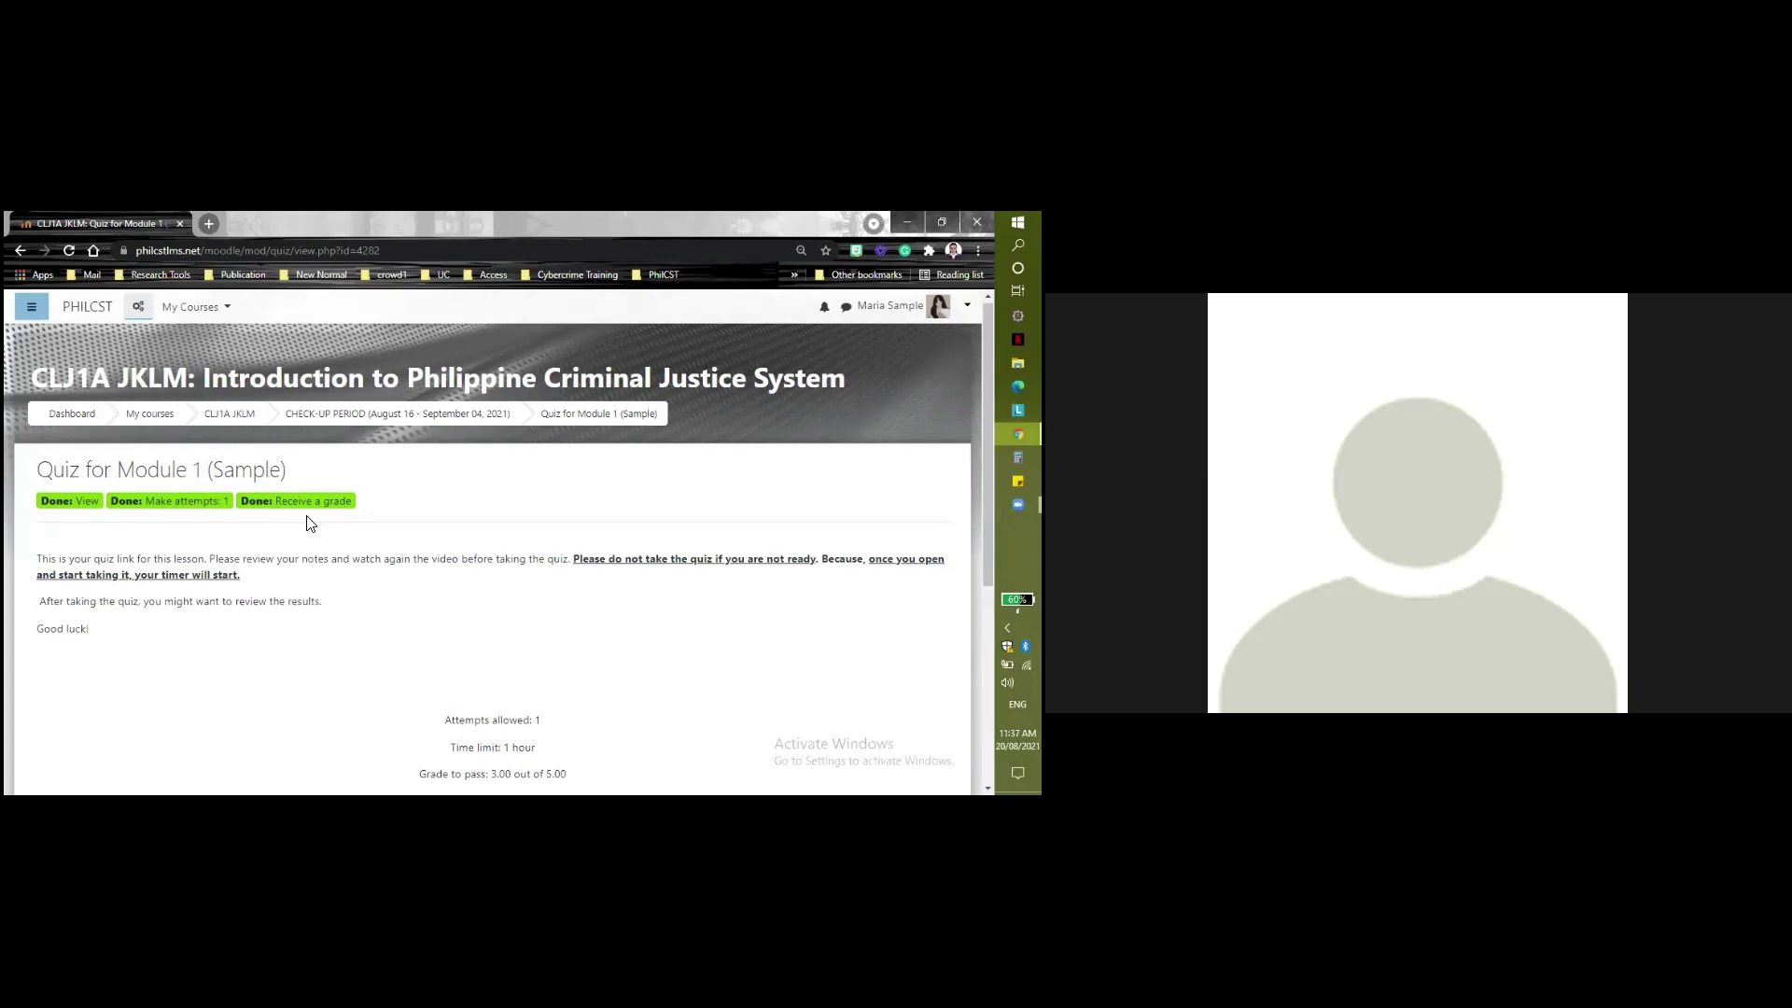
scroll(520, 546, down, 2)
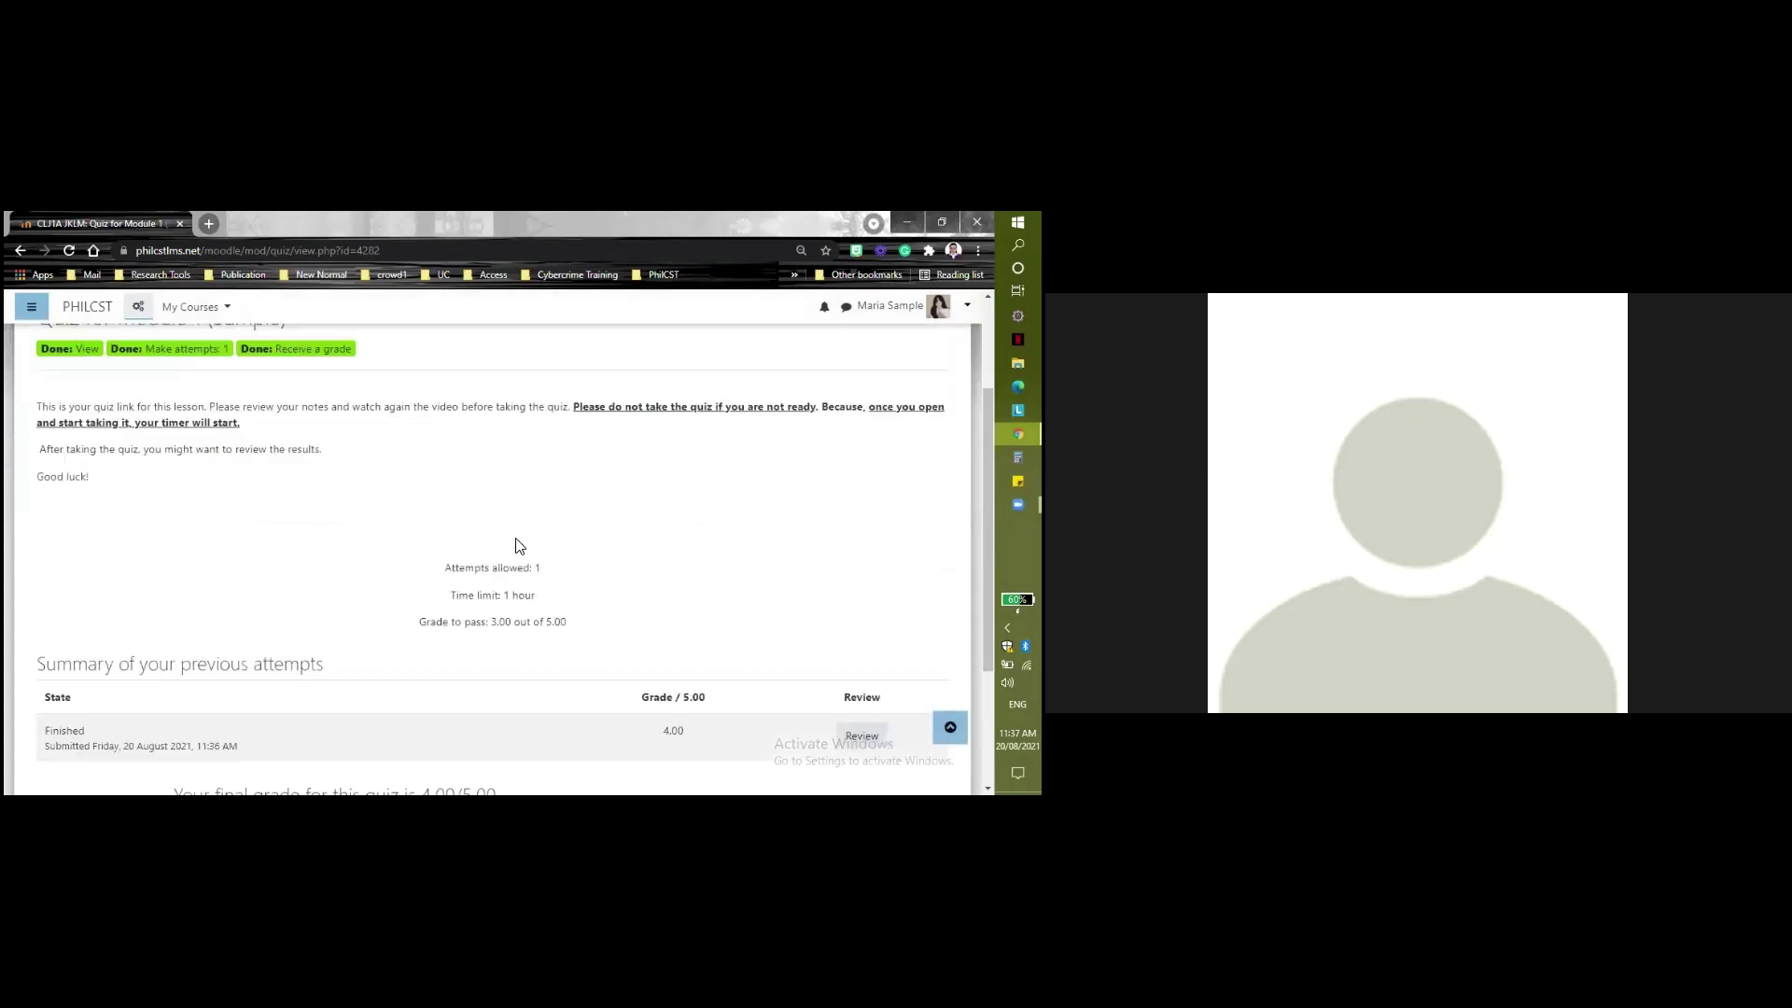
scroll(523, 555, down, 3)
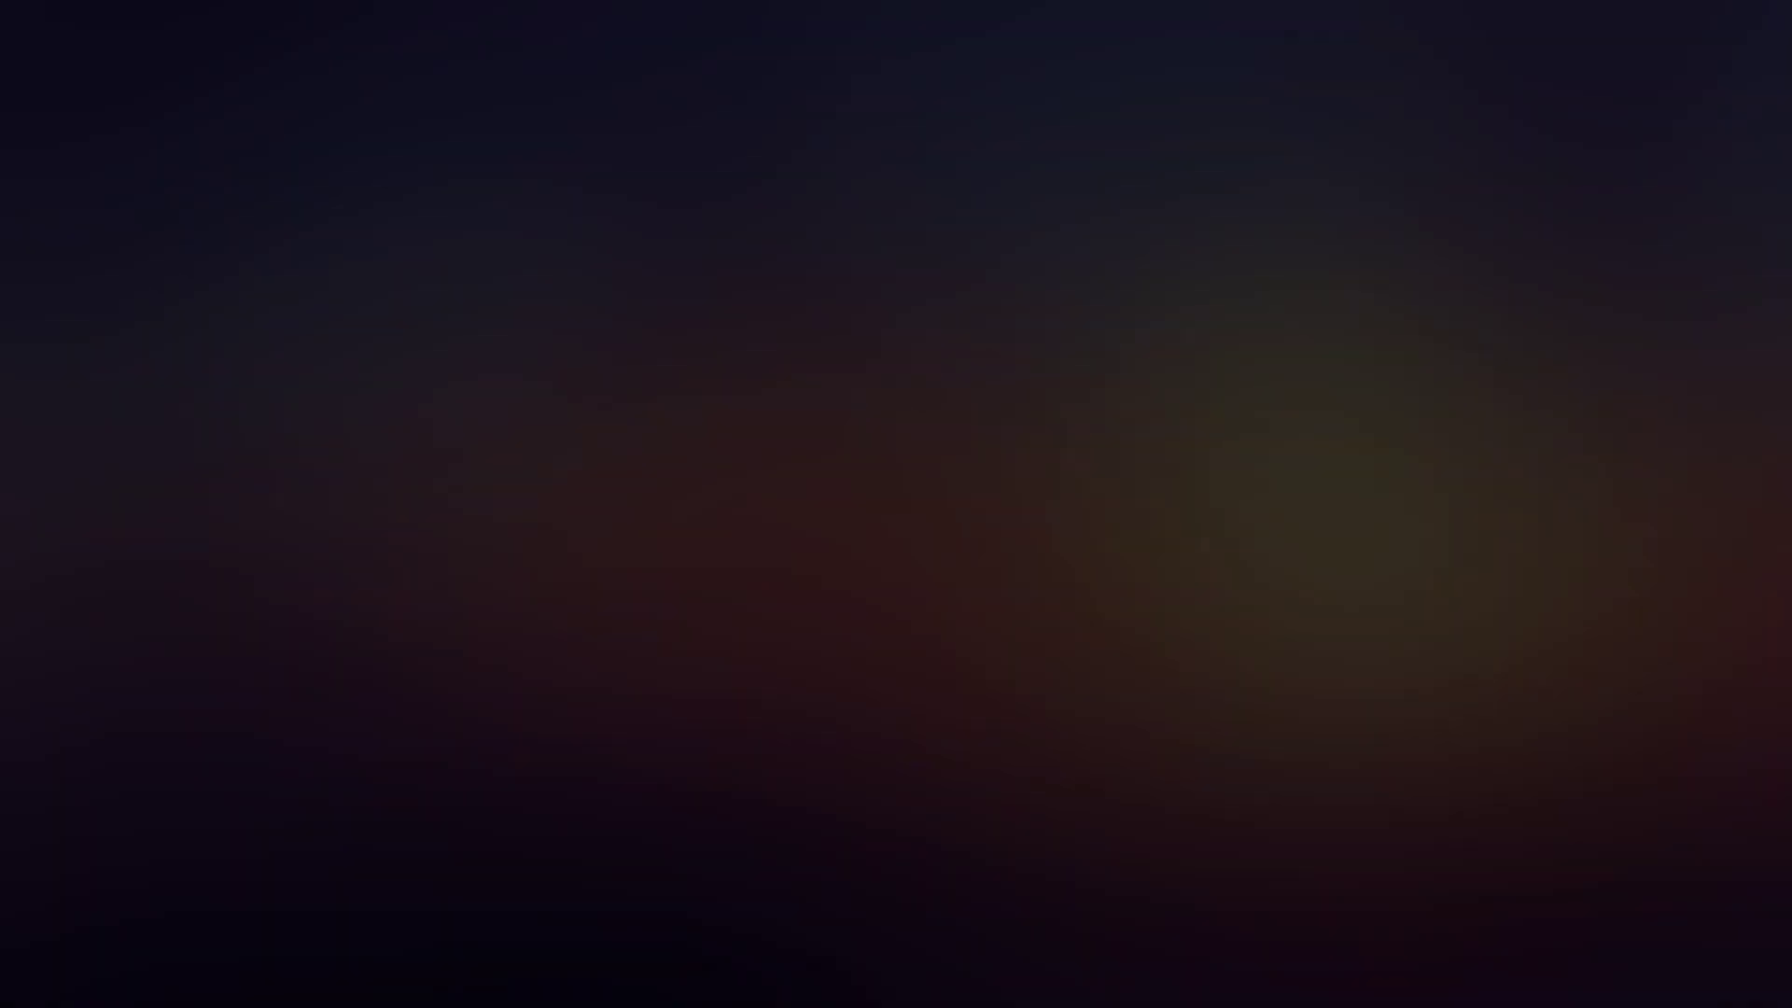